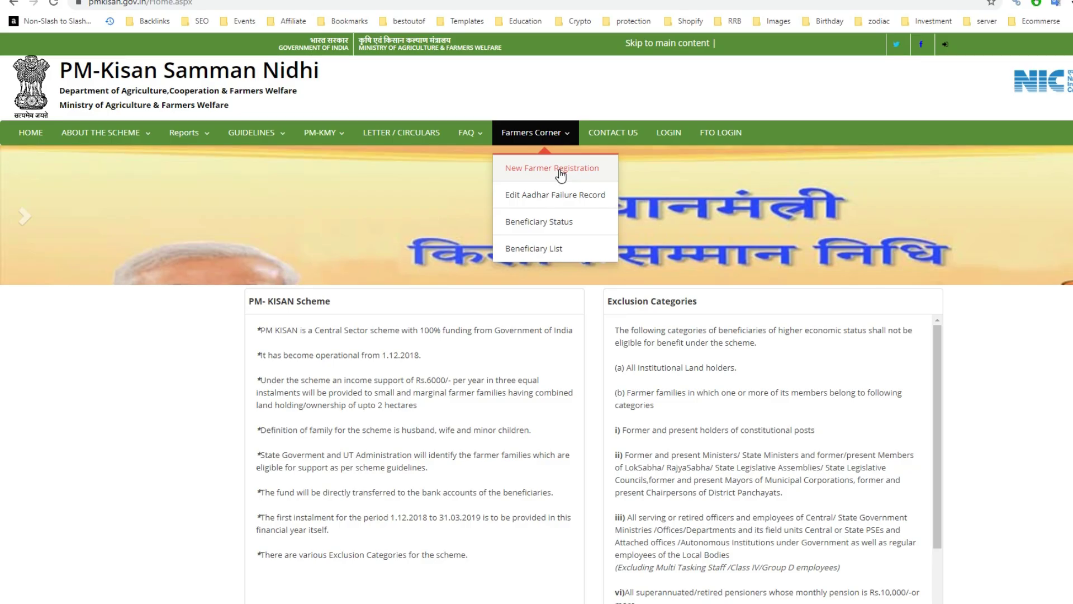
# - Submit the farmer's Aadhaar number and the image code on the New Farmer Registration form
pyautogui.click(559, 171)
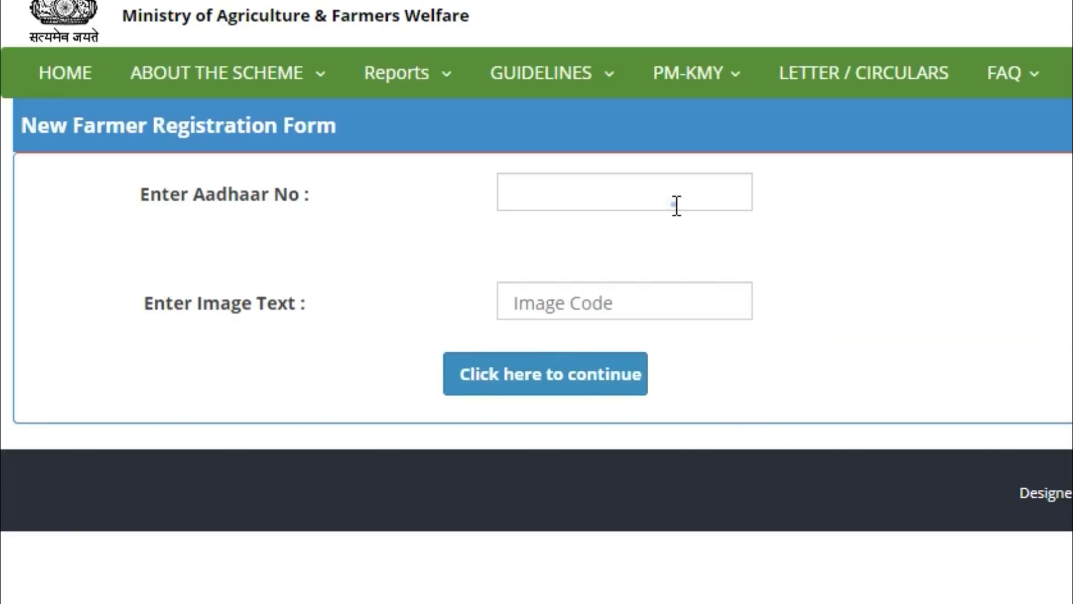
pyautogui.click(676, 206)
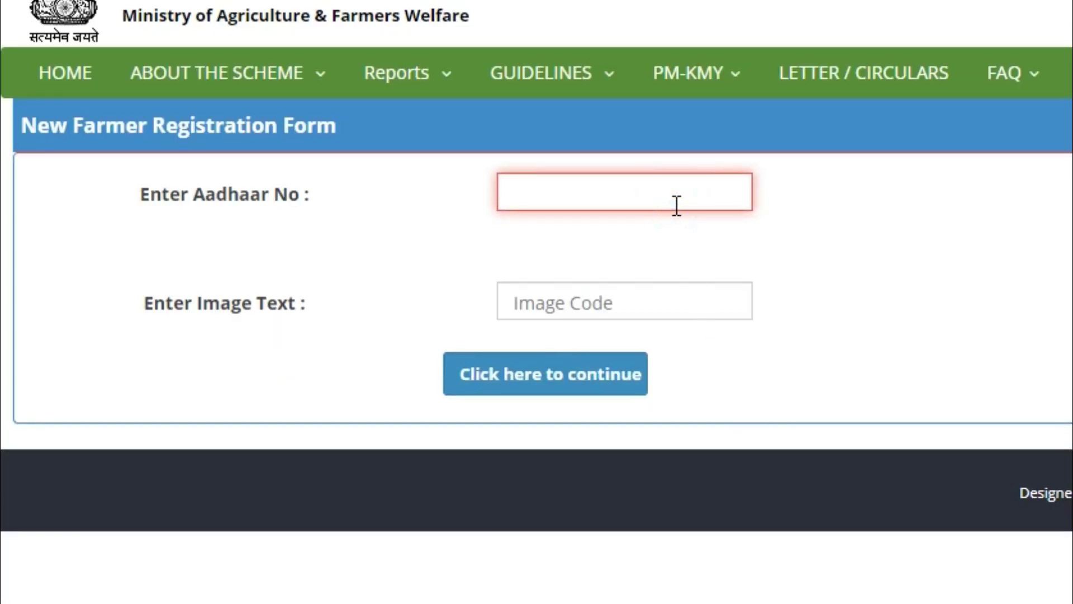
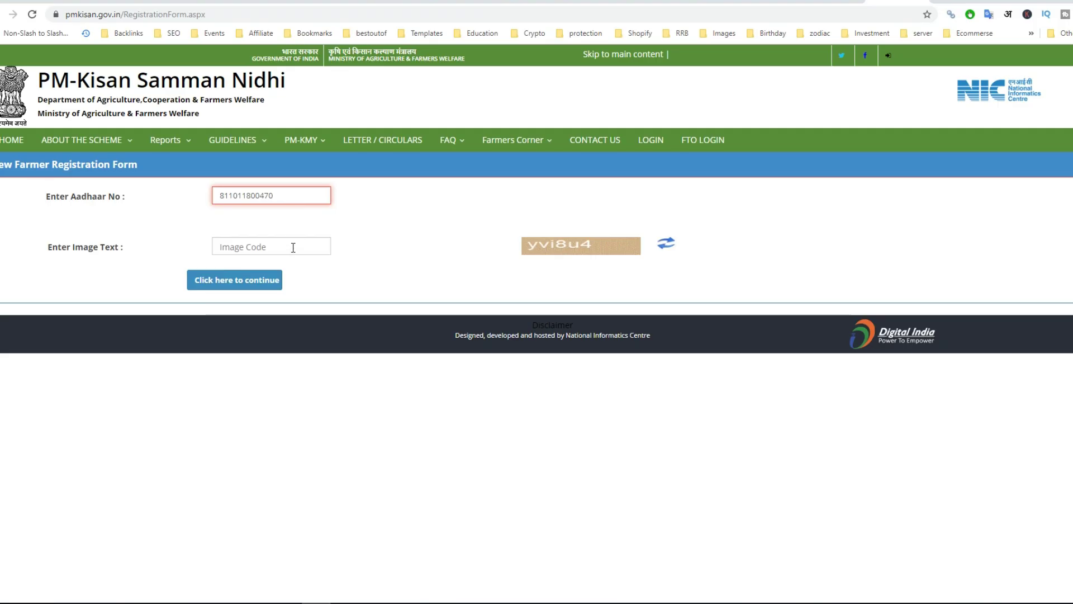
pyautogui.click(292, 248)
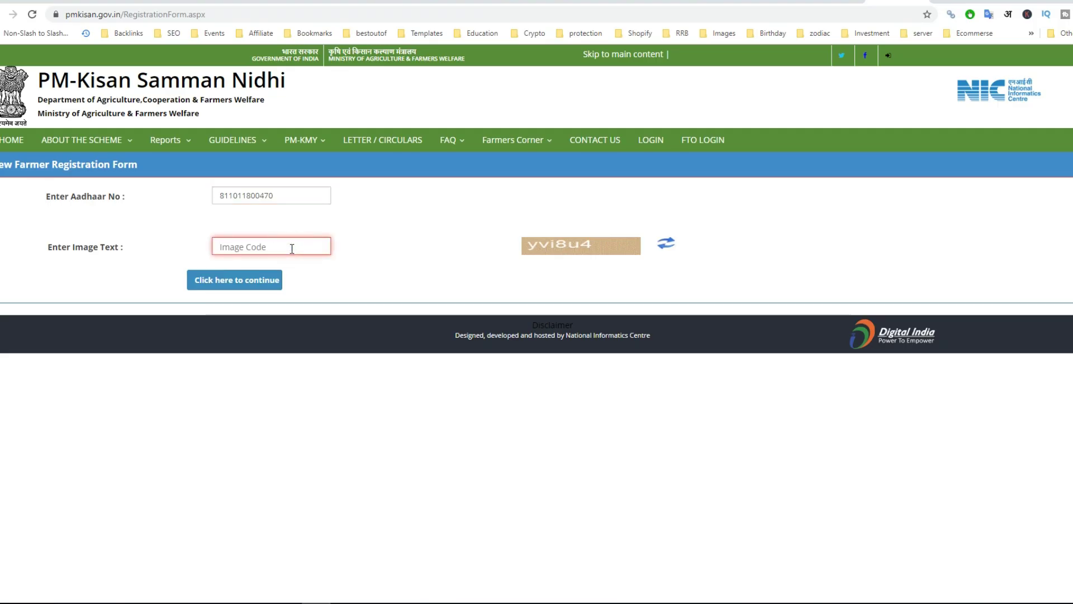
pyautogui.write('yvi')
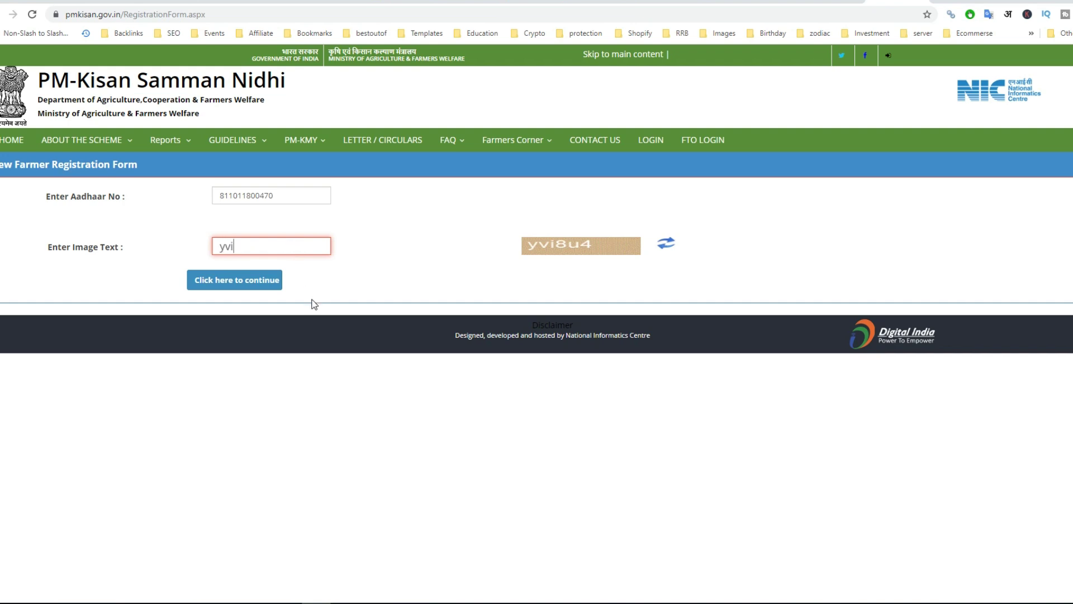
pyautogui.write('8u4')
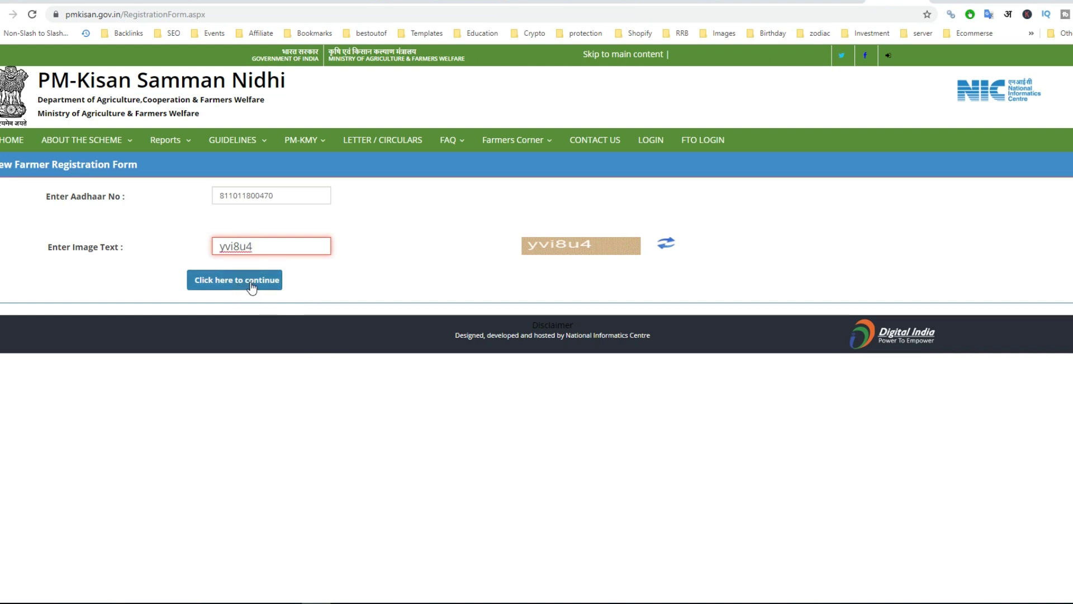
pyautogui.click(251, 286)
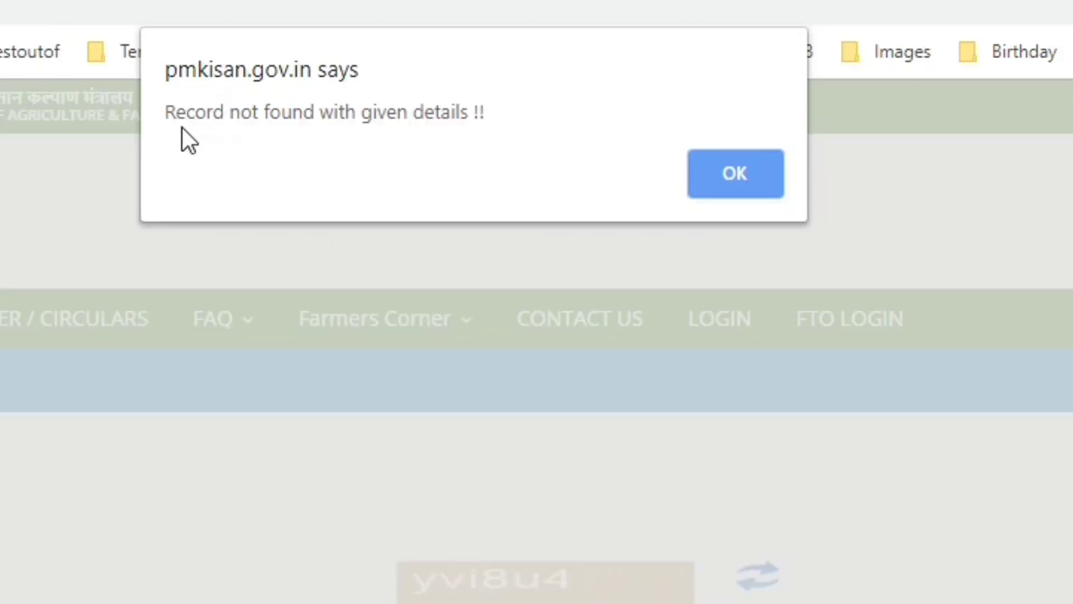
# - Dismiss the 'Record not found' alert and confirm Yes to register on PM-Kisan
pyautogui.moveTo(166, 114); pyautogui.dragTo(627, 168)
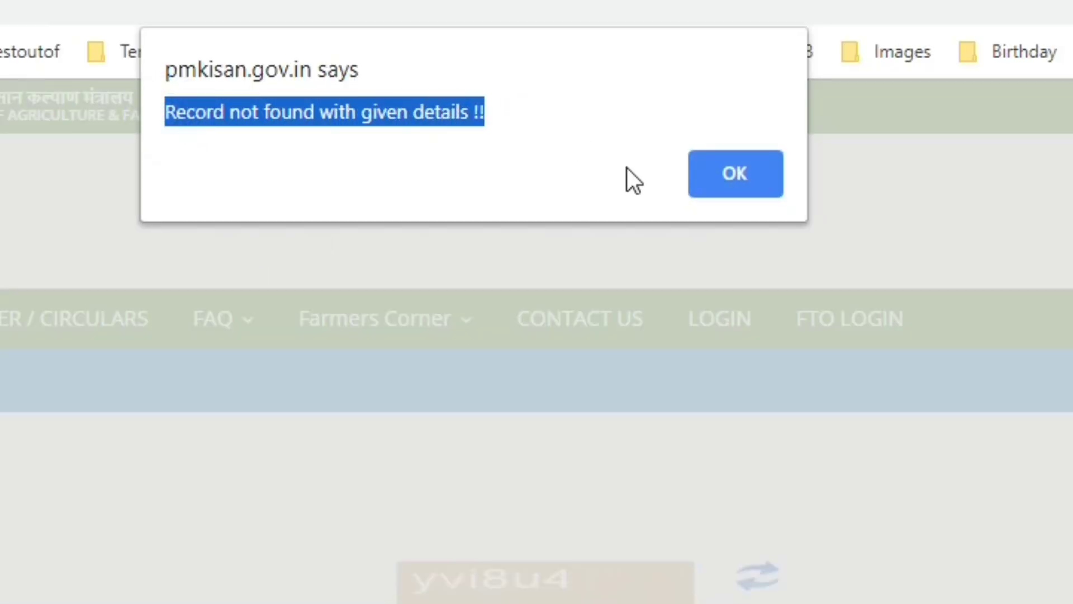
pyautogui.click(731, 184)
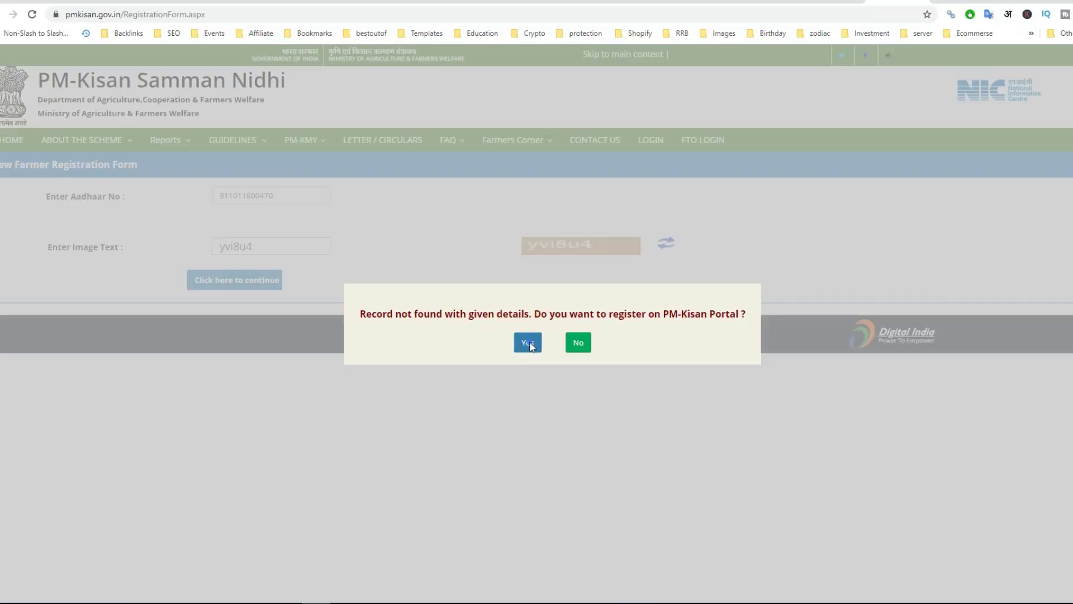
pyautogui.click(454, 359)
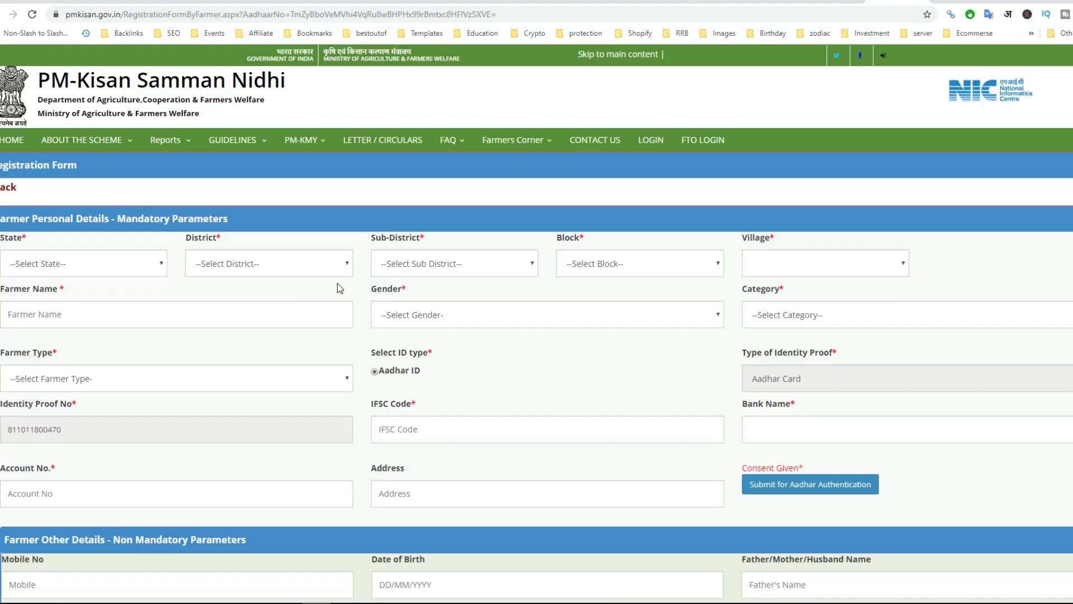
pyautogui.scroll(-2, 350, 290)
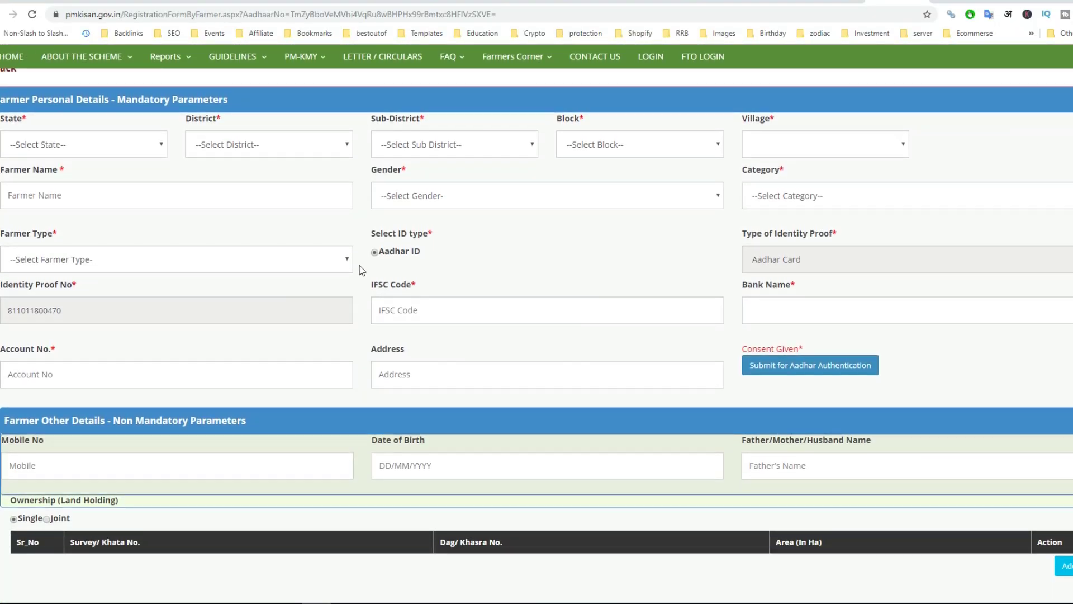
pyautogui.scroll(1, 361, 276)
pyautogui.scroll(-3, 383, 291)
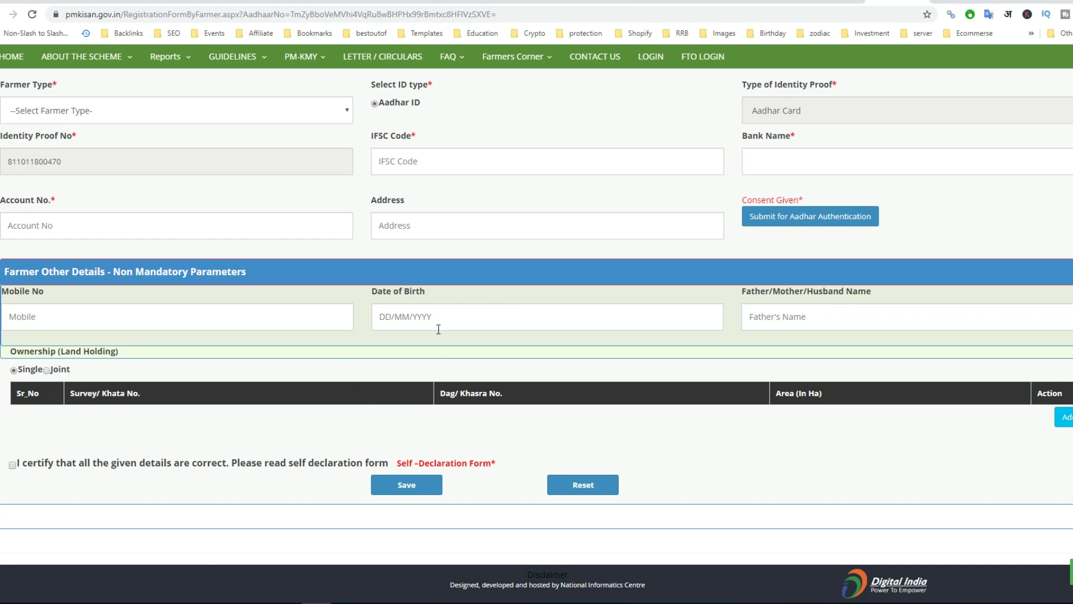
pyautogui.scroll(3, 494, 300)
pyautogui.scroll(-3, 527, 289)
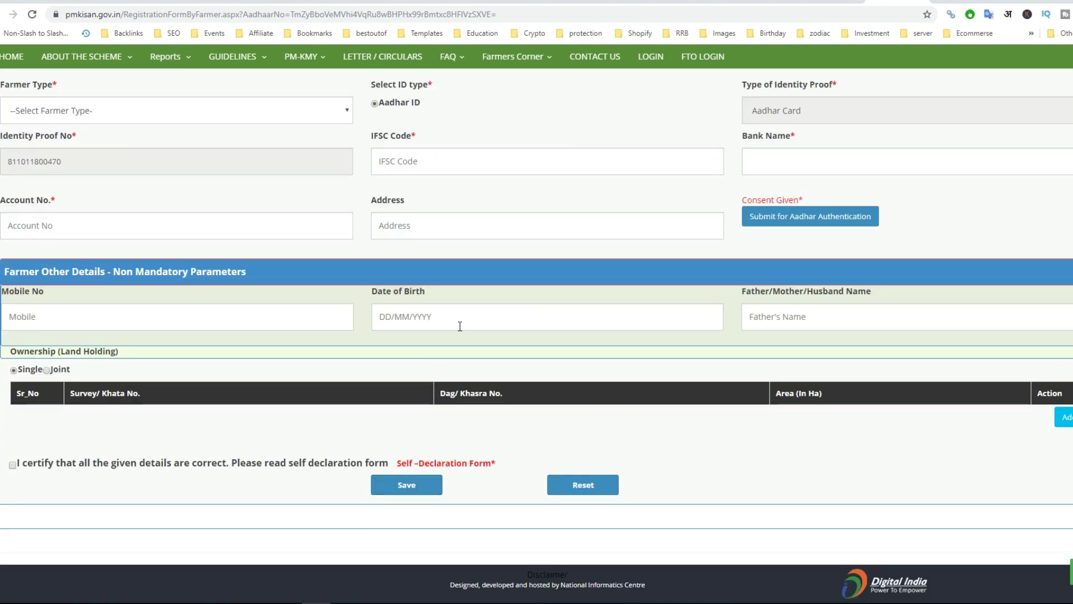
pyautogui.scroll(5, 512, 252)
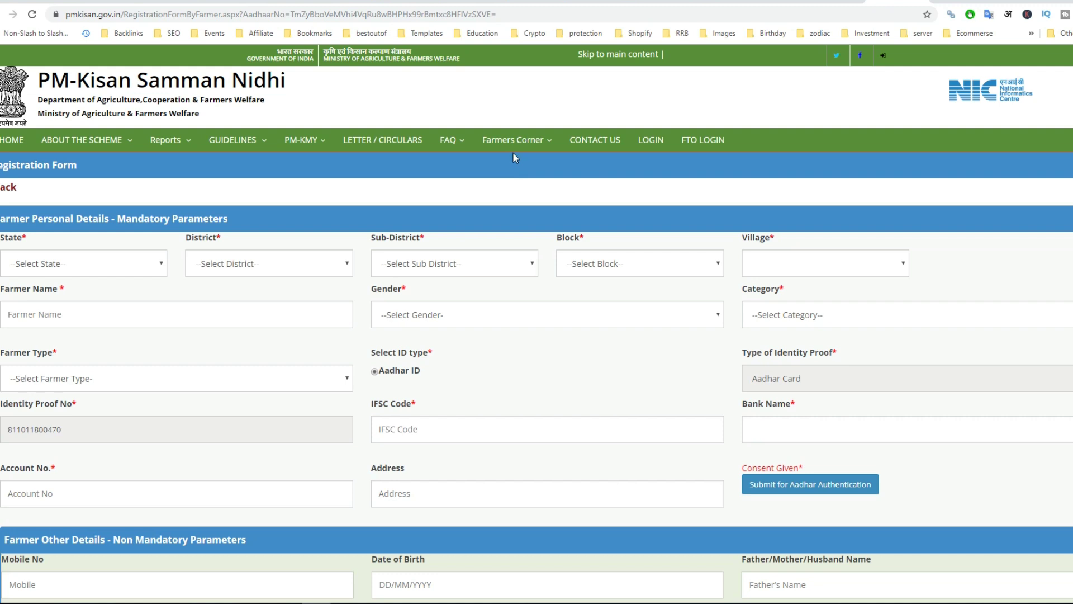
# - Search Edit Aadhaar Failure Record for the farmer's Aadhaar number with the image code
pyautogui.moveTo(517, 140)
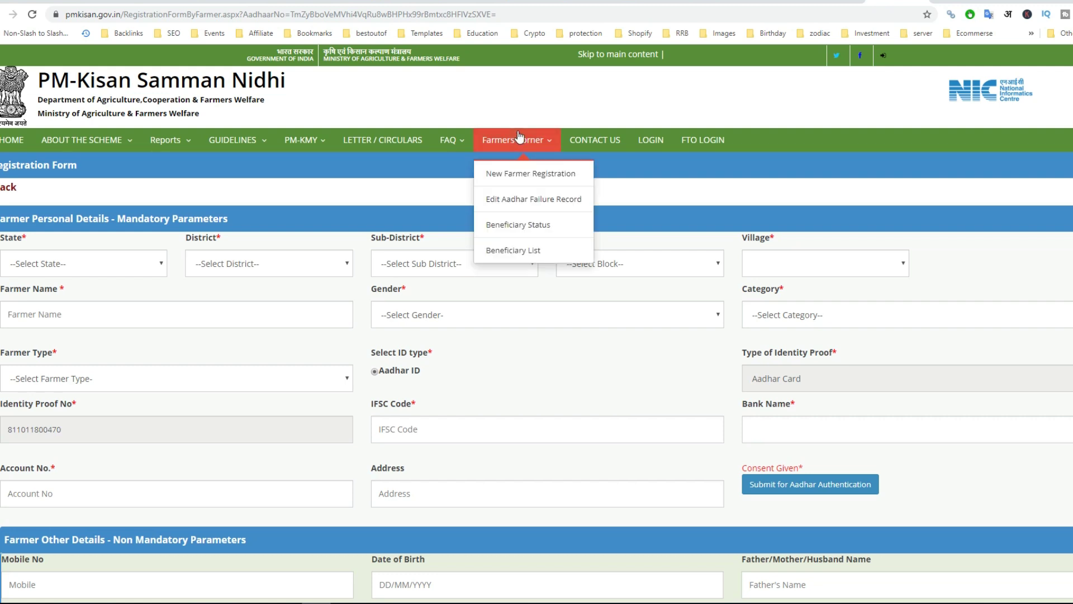
pyautogui.click(542, 203)
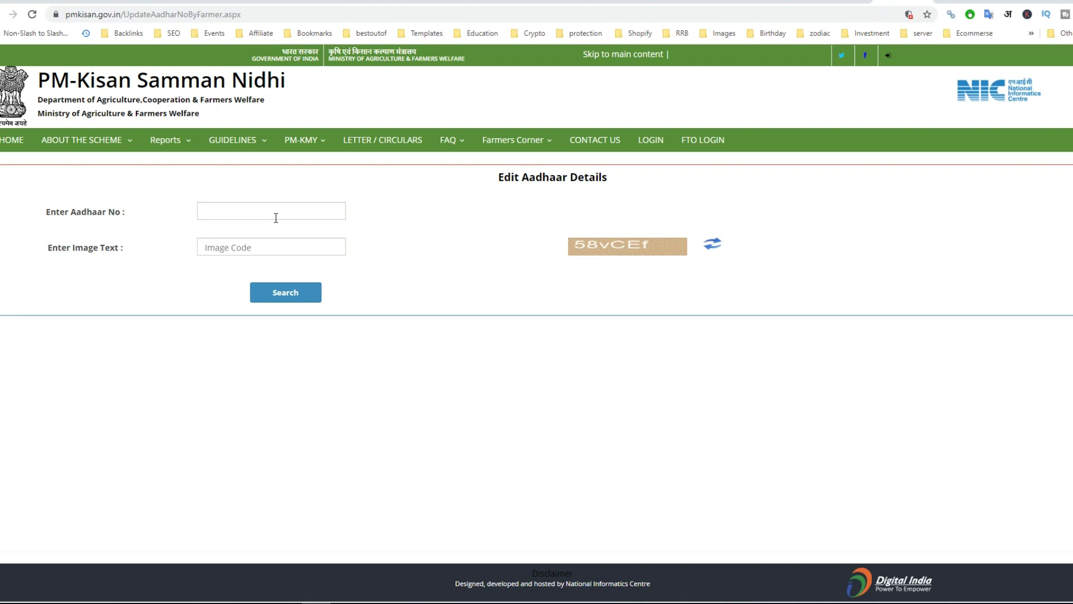
pyautogui.click(275, 215)
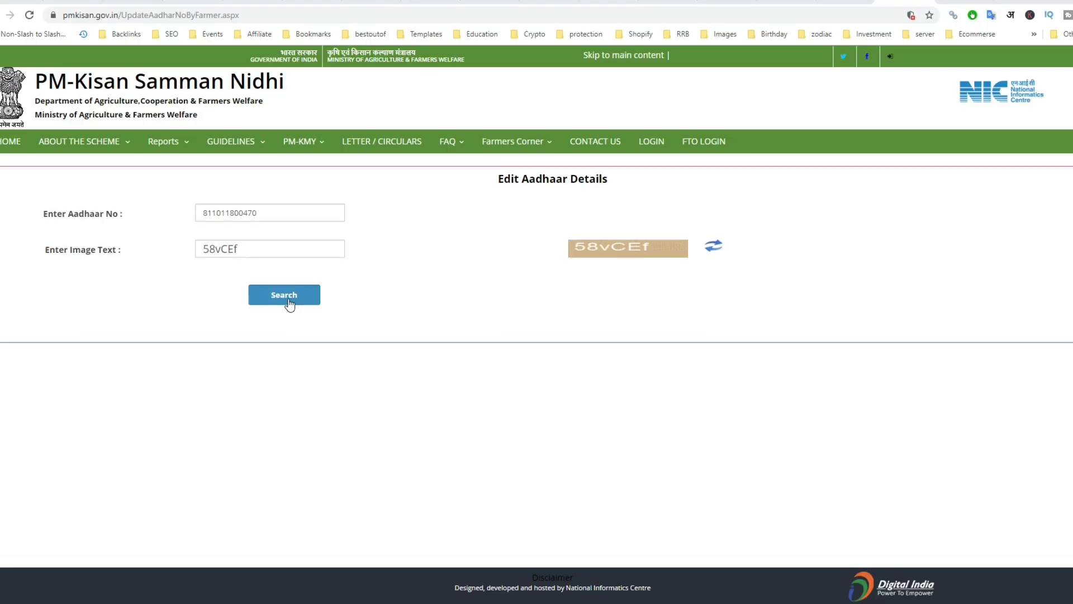
pyautogui.click(289, 302)
pyautogui.click(310, 294)
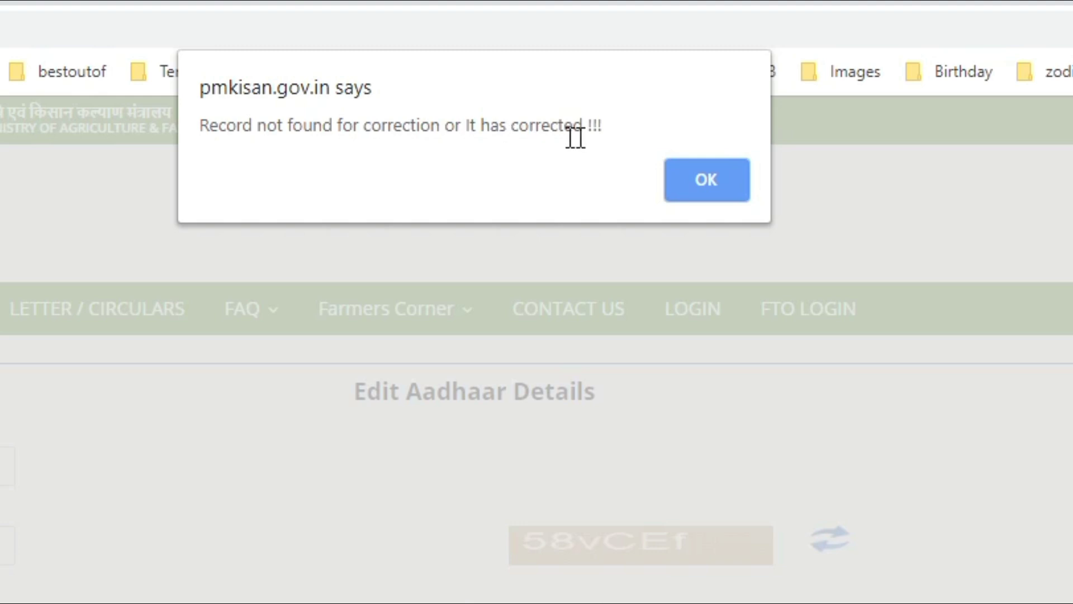
# - Highlight and dismiss the 'Record not found for correction or It has corrected' alert
pyautogui.moveTo(606, 127); pyautogui.dragTo(193, 123)
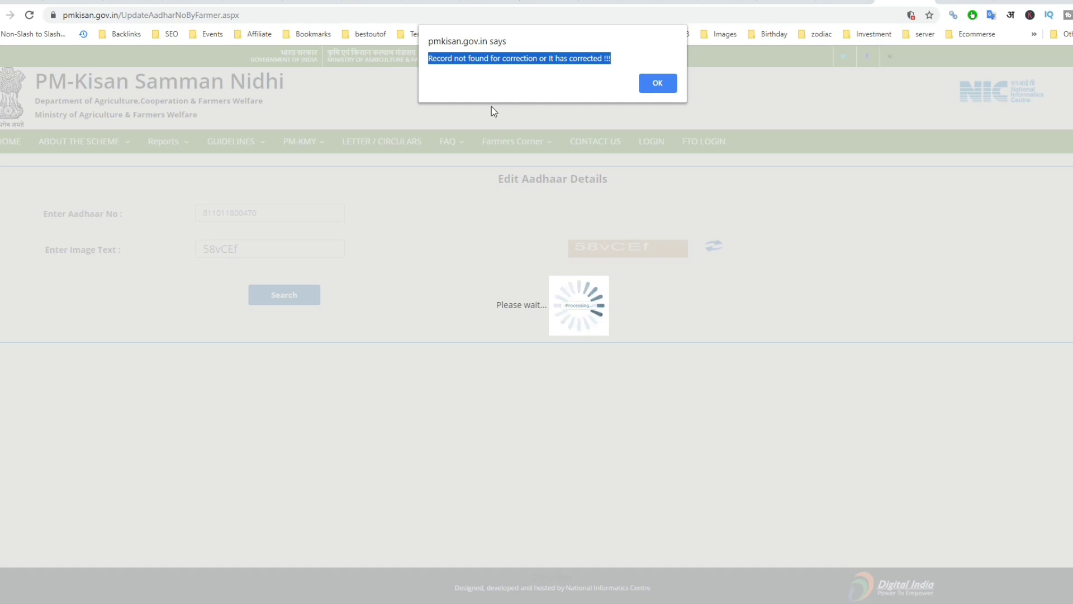
pyautogui.click(500, 82)
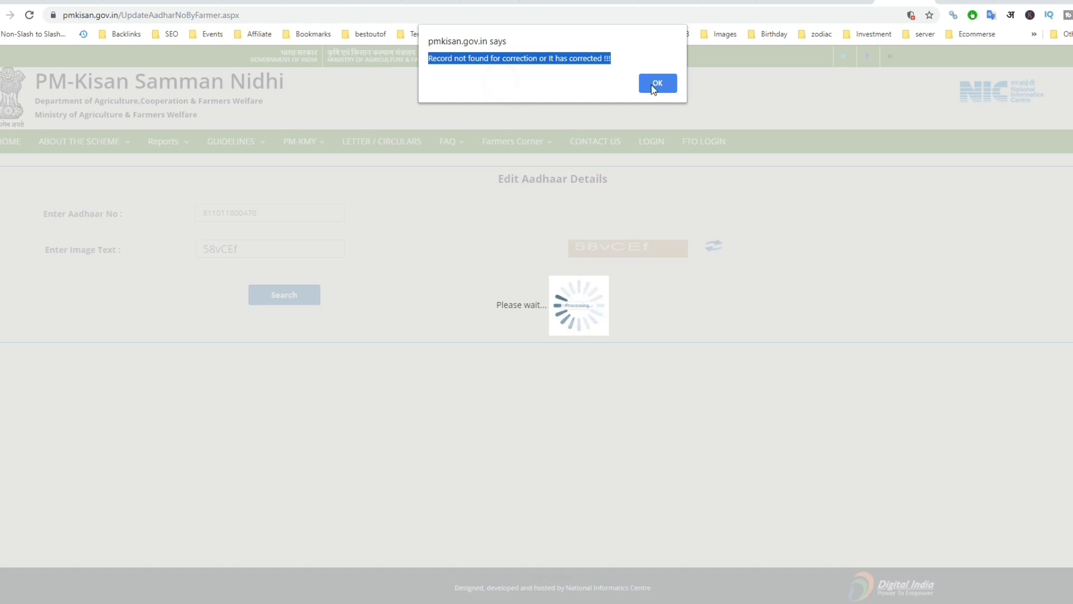
pyautogui.click(655, 84)
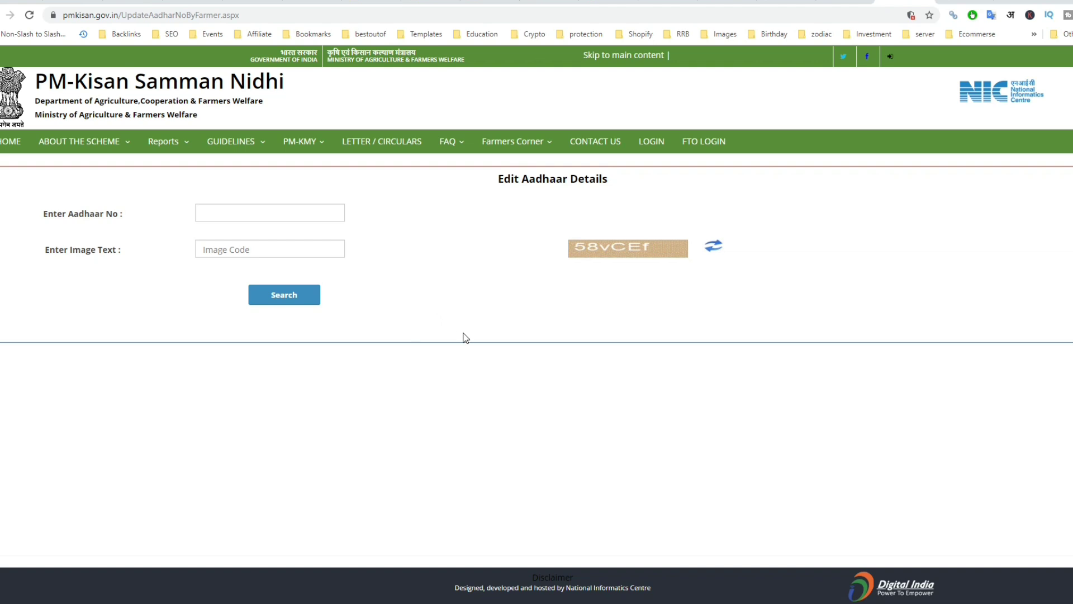
# - Open Beneficiary Status and choose the Aadhar Number lookup option instead of account number
pyautogui.moveTo(538, 154)
pyautogui.moveTo(515, 139)
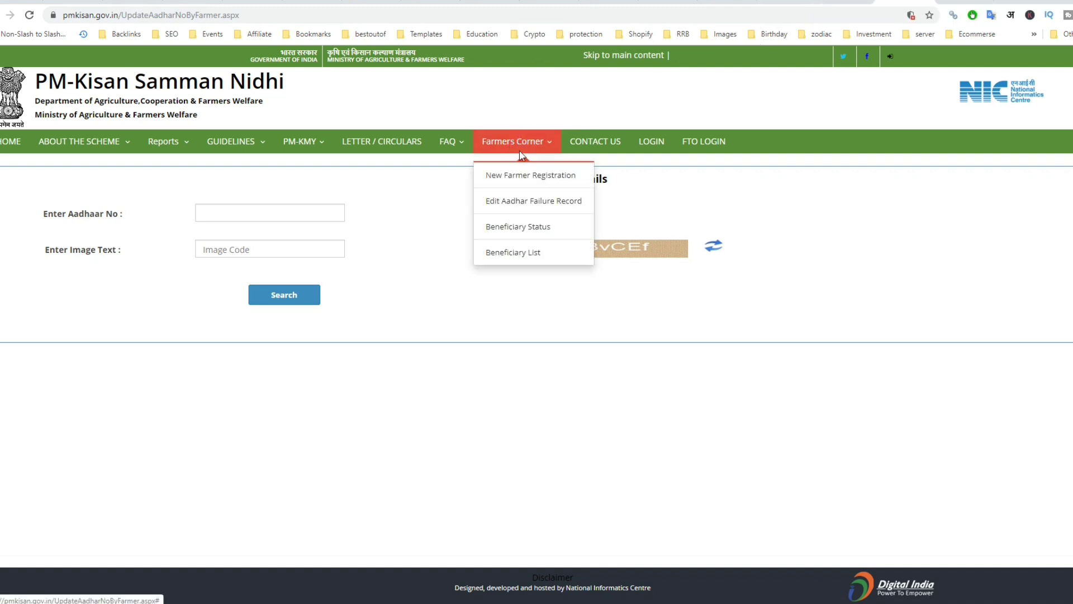
pyautogui.click(523, 231)
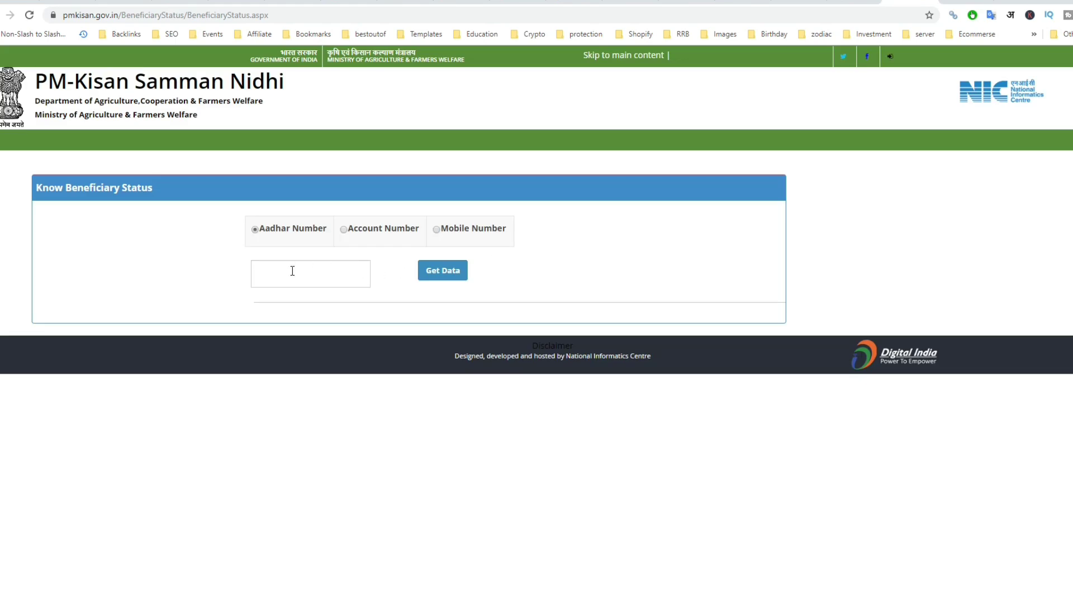
pyautogui.click(352, 237)
pyautogui.click(258, 233)
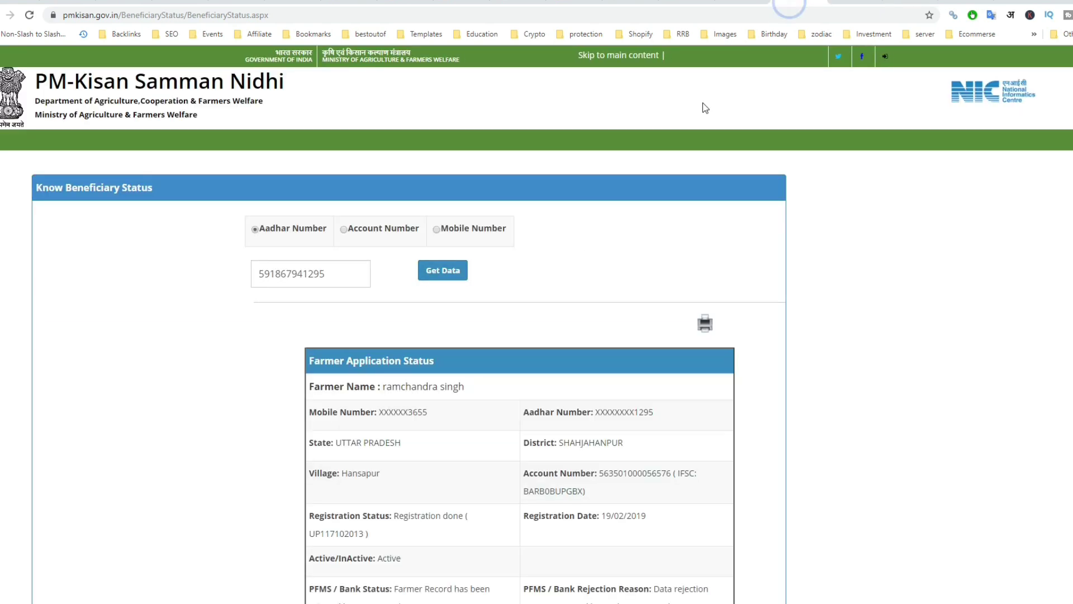
pyautogui.scroll(-2, 355, 269)
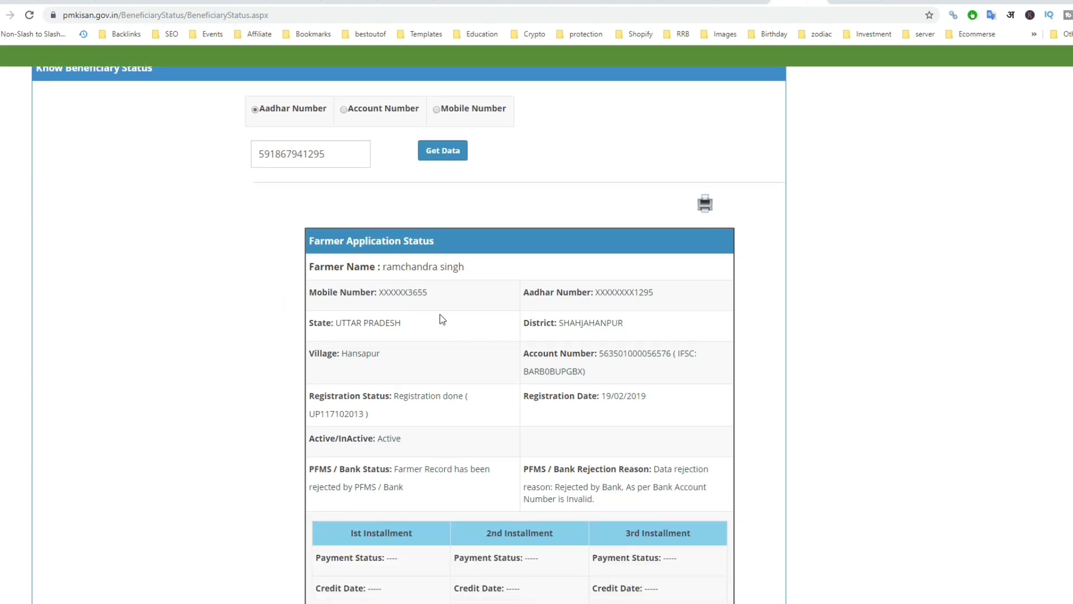
pyautogui.scroll(-1, 417, 312)
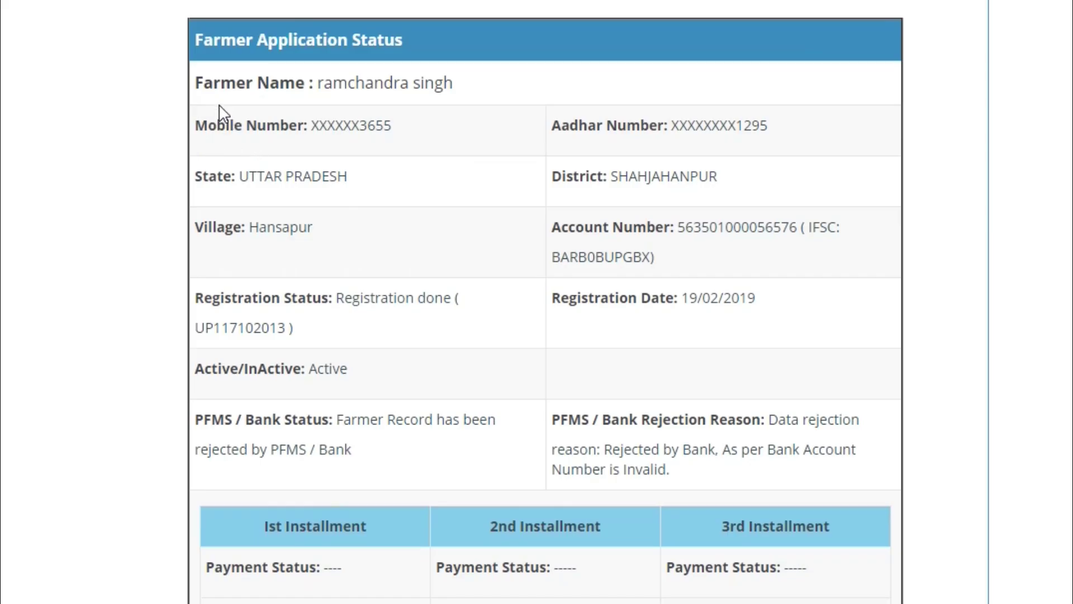
pyautogui.moveTo(310, 214); pyautogui.dragTo(494, 213)
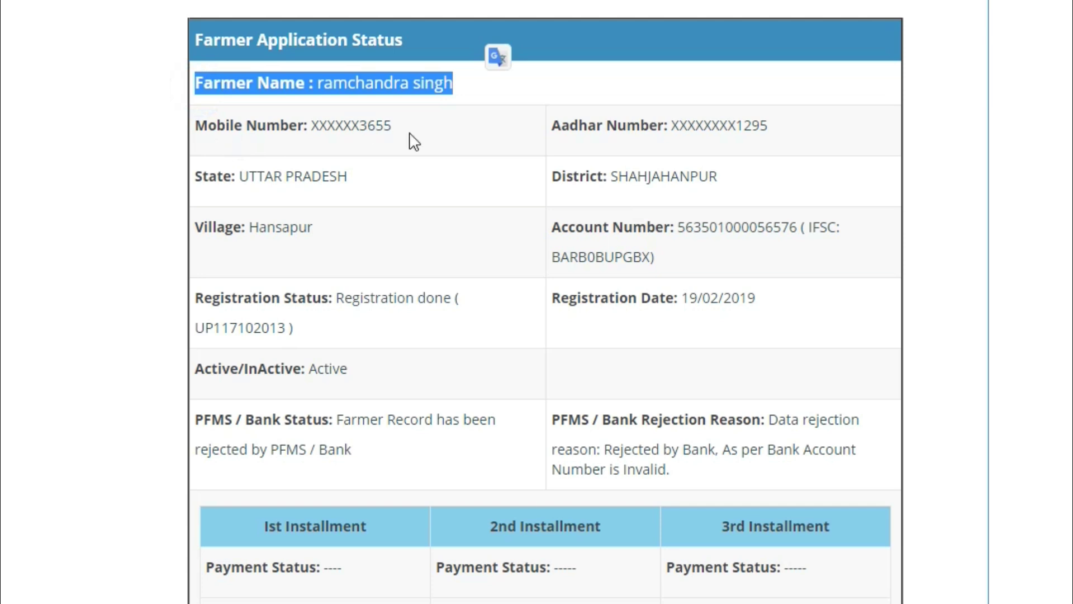
pyautogui.scroll(-2, 588, 56)
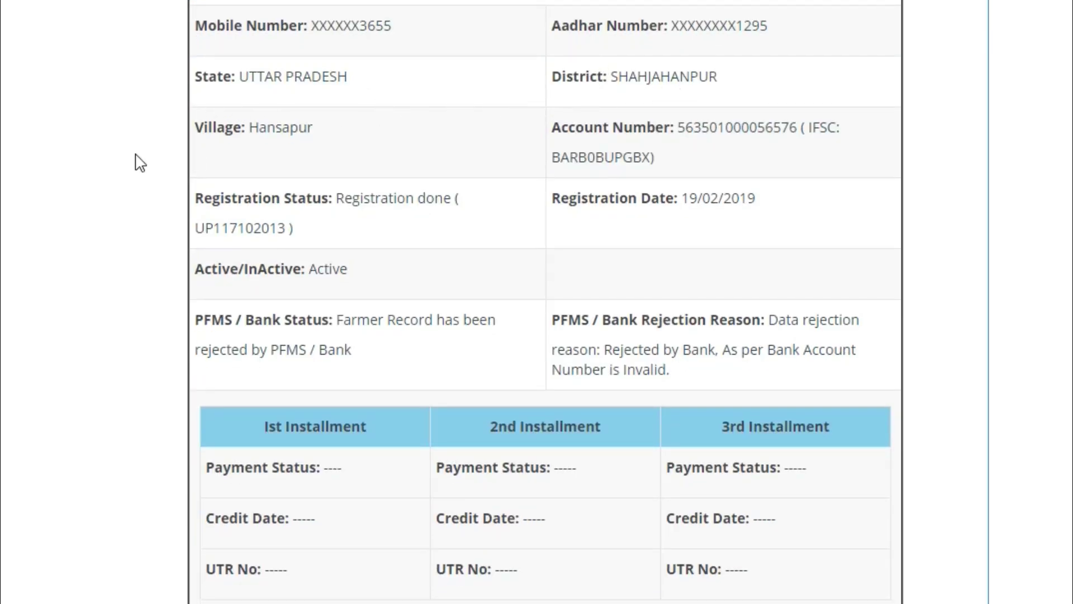
pyautogui.scroll(-1, 431, 229)
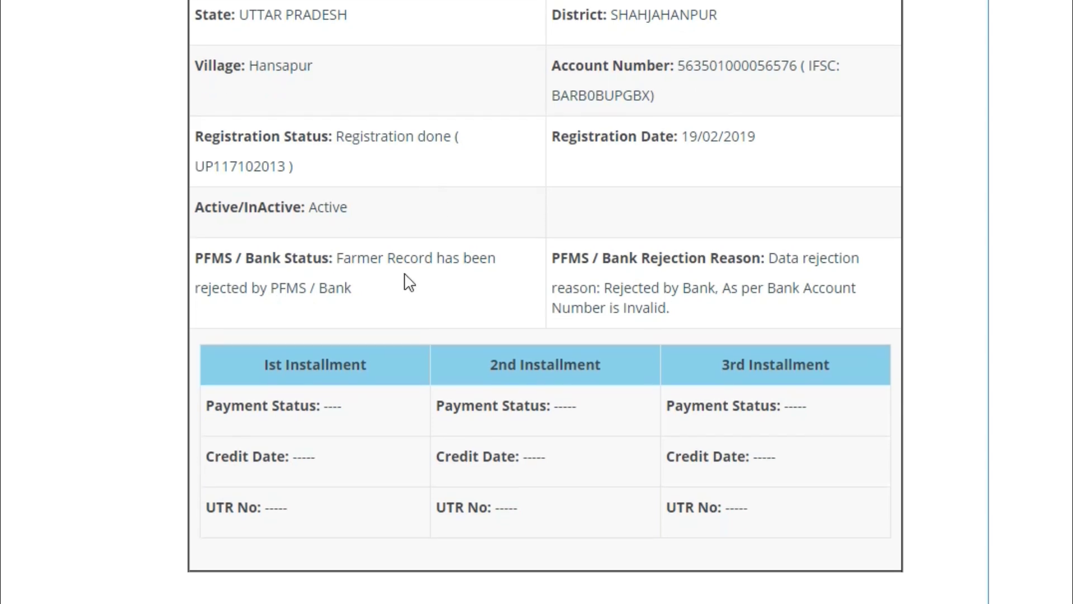
pyautogui.moveTo(549, 65); pyautogui.dragTo(659, 103)
pyautogui.click(739, 104)
pyautogui.moveTo(199, 140); pyautogui.dragTo(352, 140)
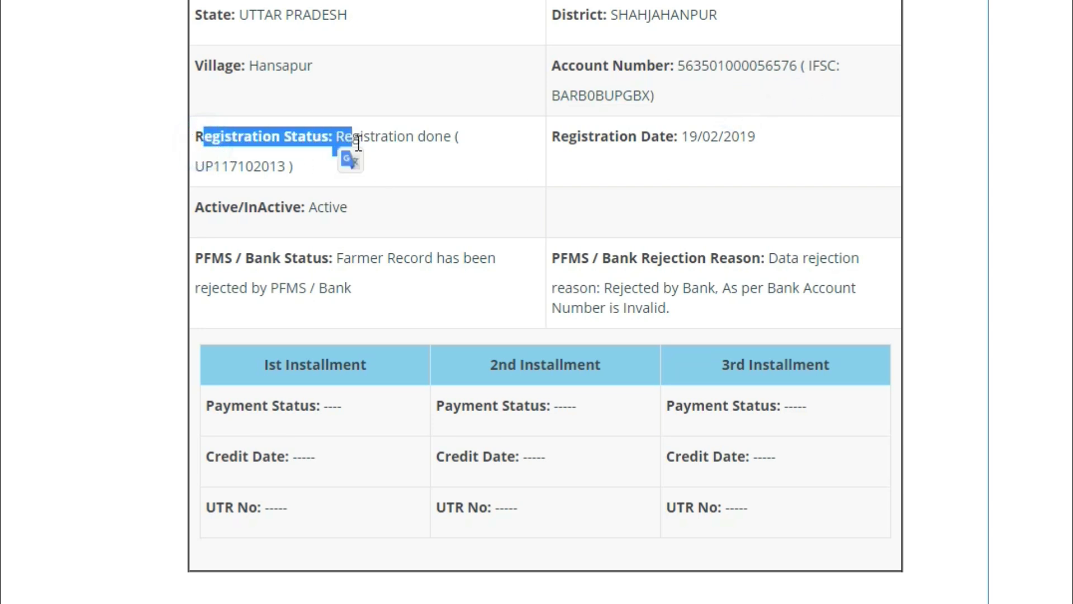
pyautogui.moveTo(552, 141); pyautogui.dragTo(685, 144)
pyautogui.moveTo(205, 208); pyautogui.dragTo(309, 209)
pyautogui.click(393, 212)
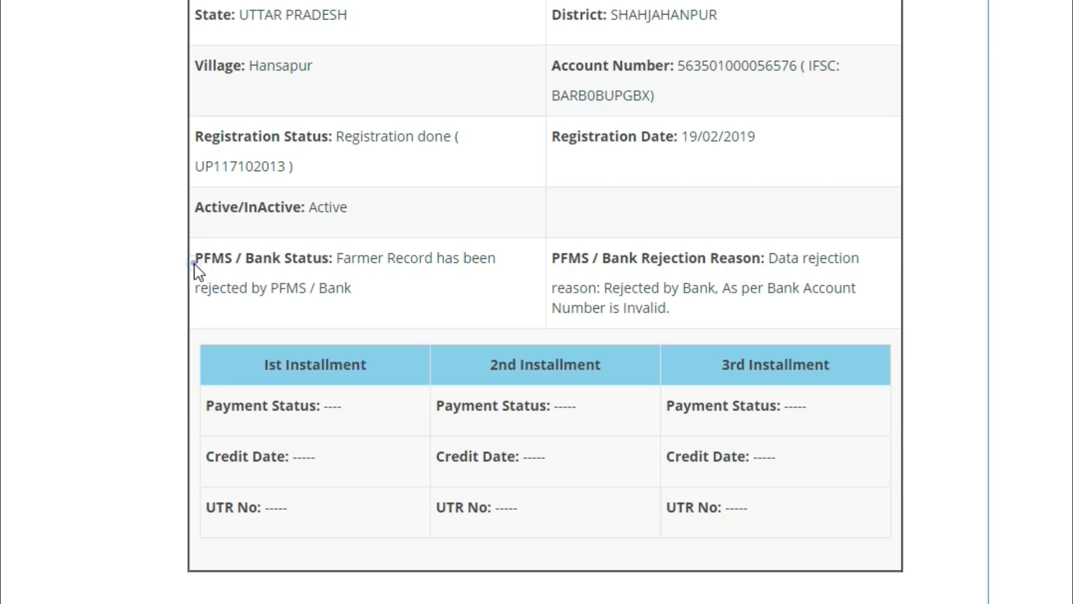
pyautogui.moveTo(207, 272); pyautogui.dragTo(362, 262)
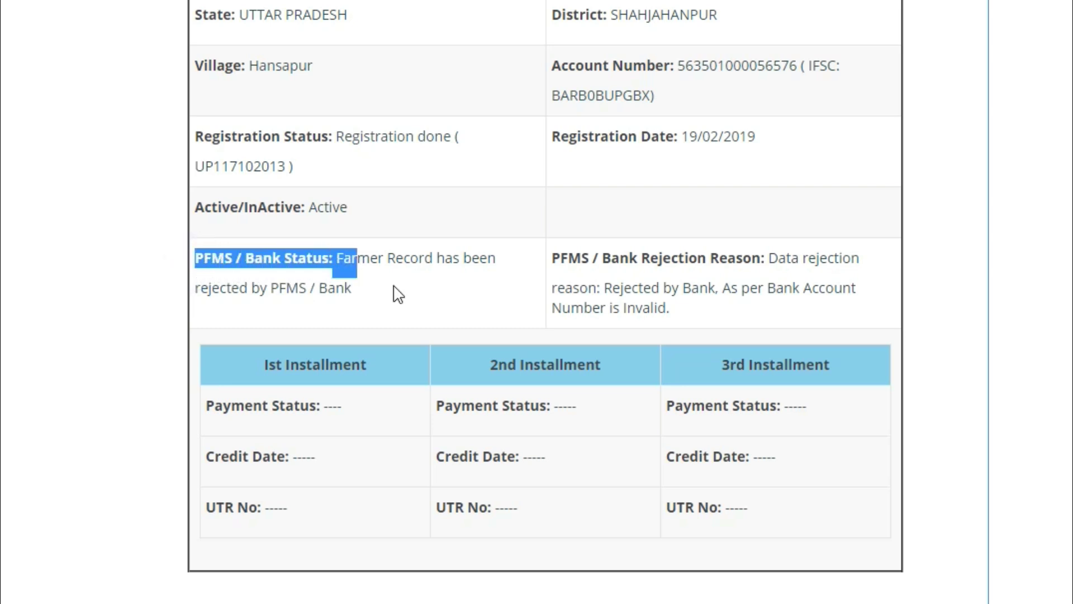
pyautogui.click(396, 286)
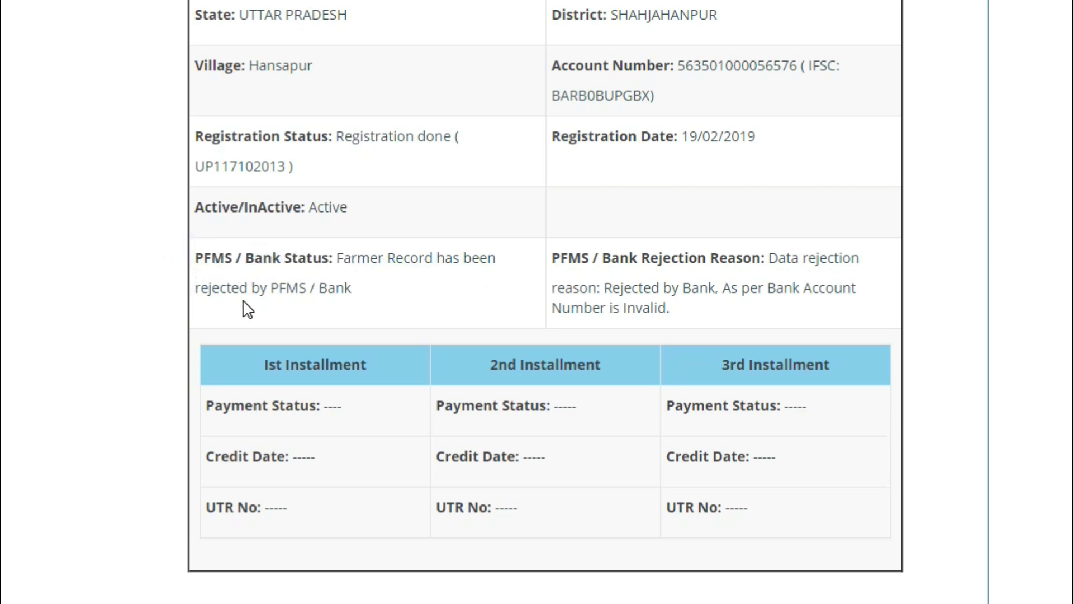
pyautogui.moveTo(384, 297); pyautogui.dragTo(338, 271)
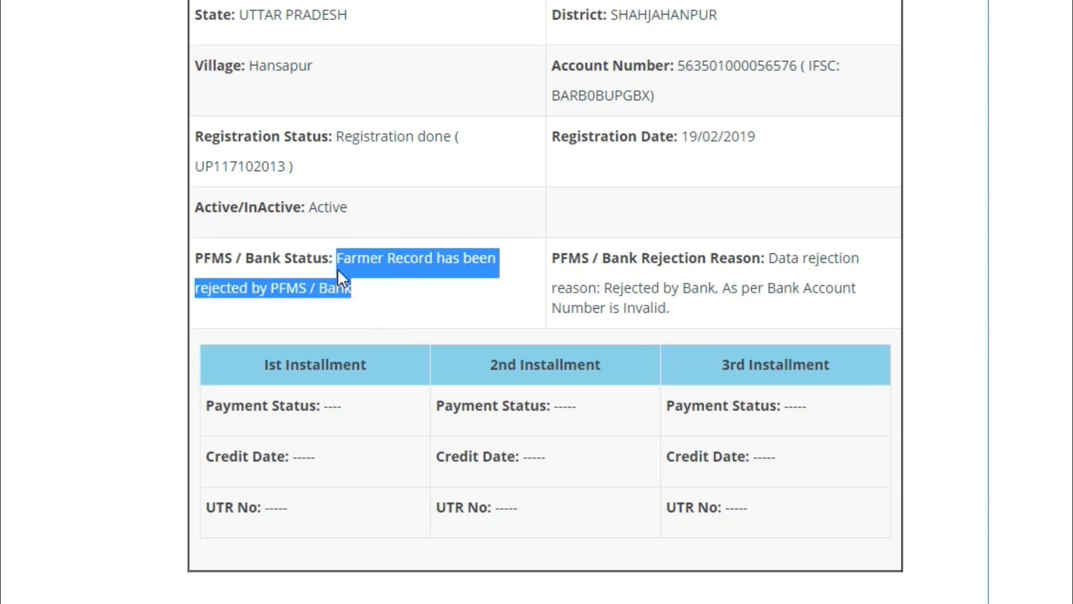
pyautogui.click(404, 286)
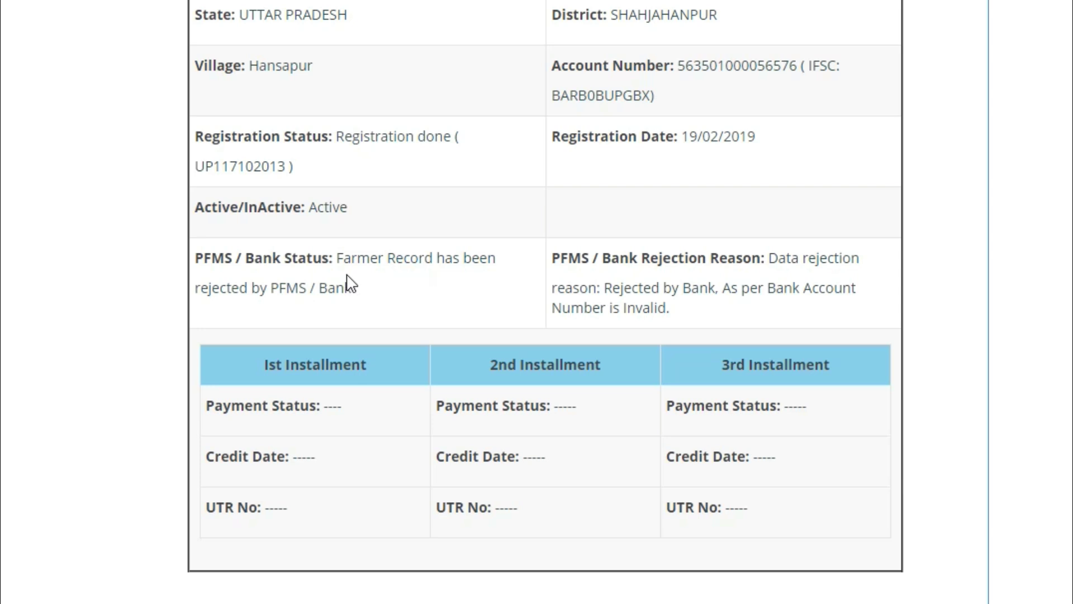
pyautogui.moveTo(335, 259); pyautogui.dragTo(367, 295)
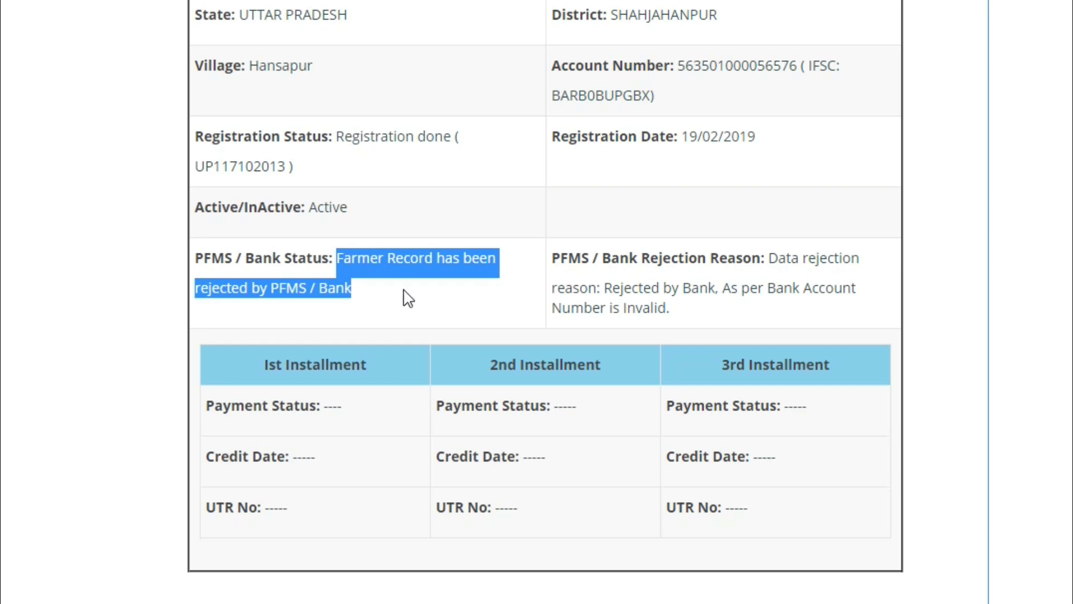
pyautogui.click(375, 299)
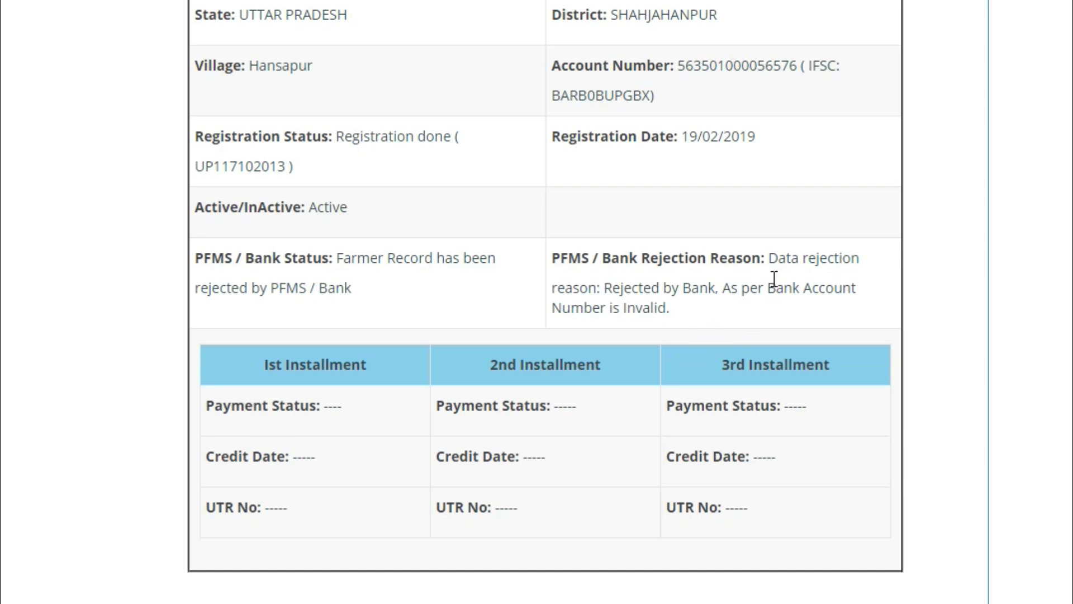
pyautogui.moveTo(771, 260); pyautogui.dragTo(769, 307)
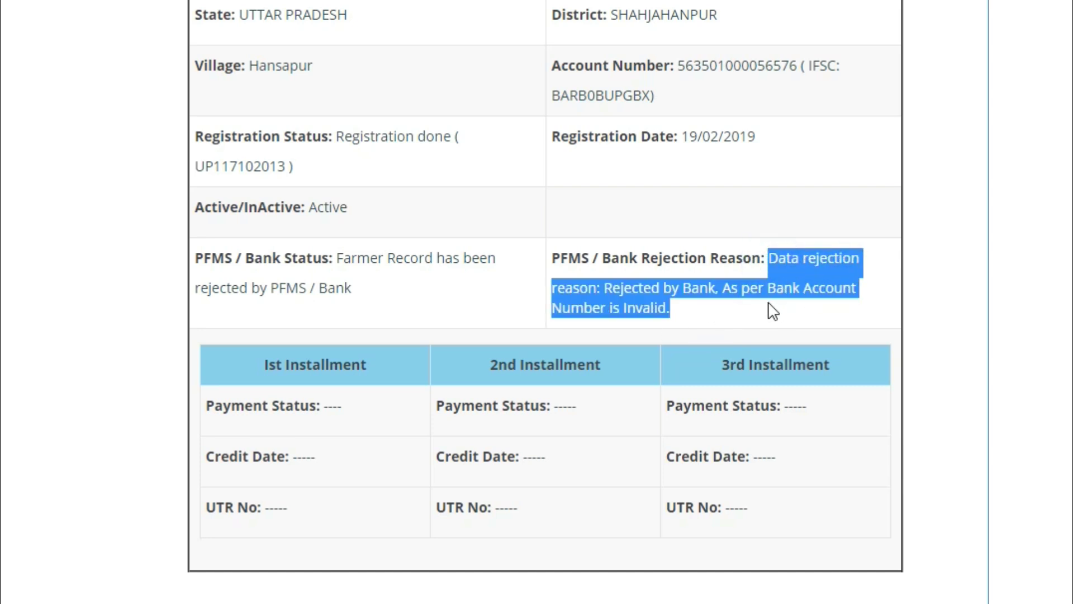
pyautogui.click(690, 297)
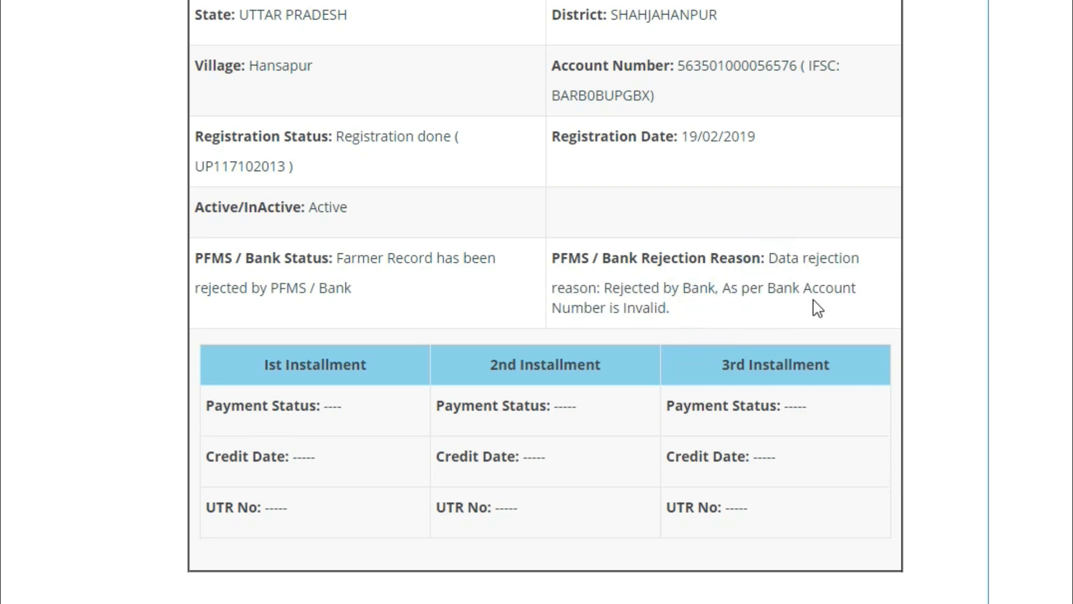
pyautogui.scroll(3, 702, 312)
pyautogui.scroll(1, 718, 290)
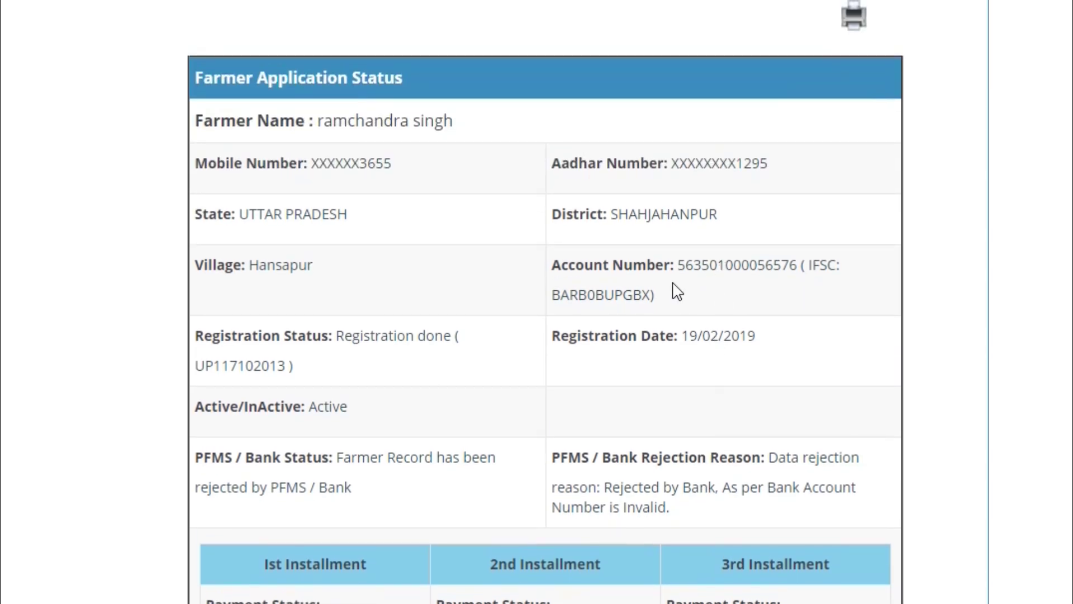
pyautogui.moveTo(677, 265); pyautogui.dragTo(795, 274)
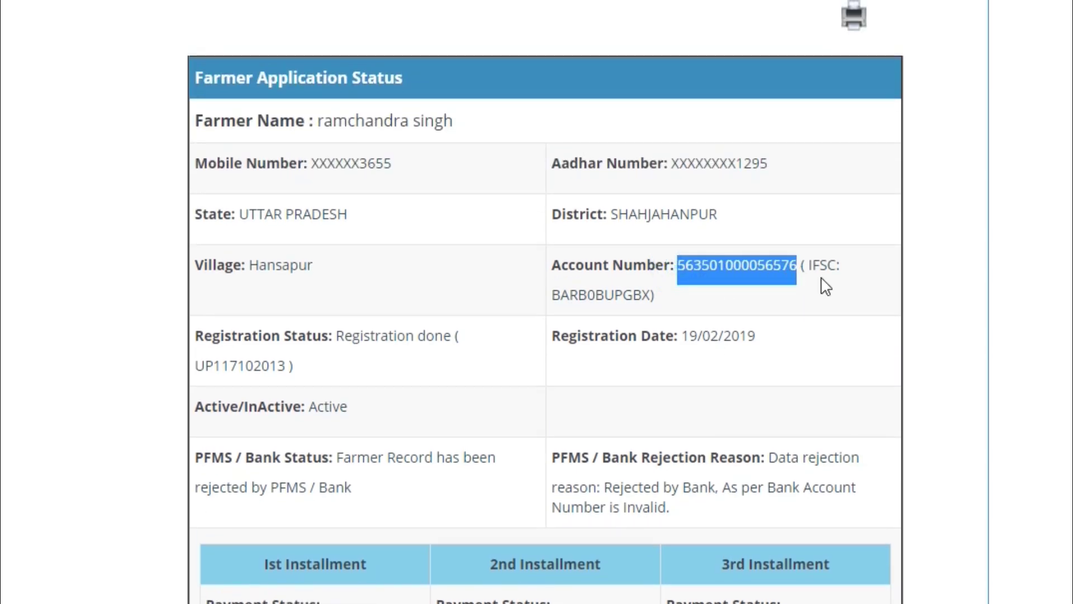
pyautogui.click(850, 282)
pyautogui.moveTo(678, 269); pyautogui.dragTo(798, 263)
pyautogui.scroll(-4, 814, 292)
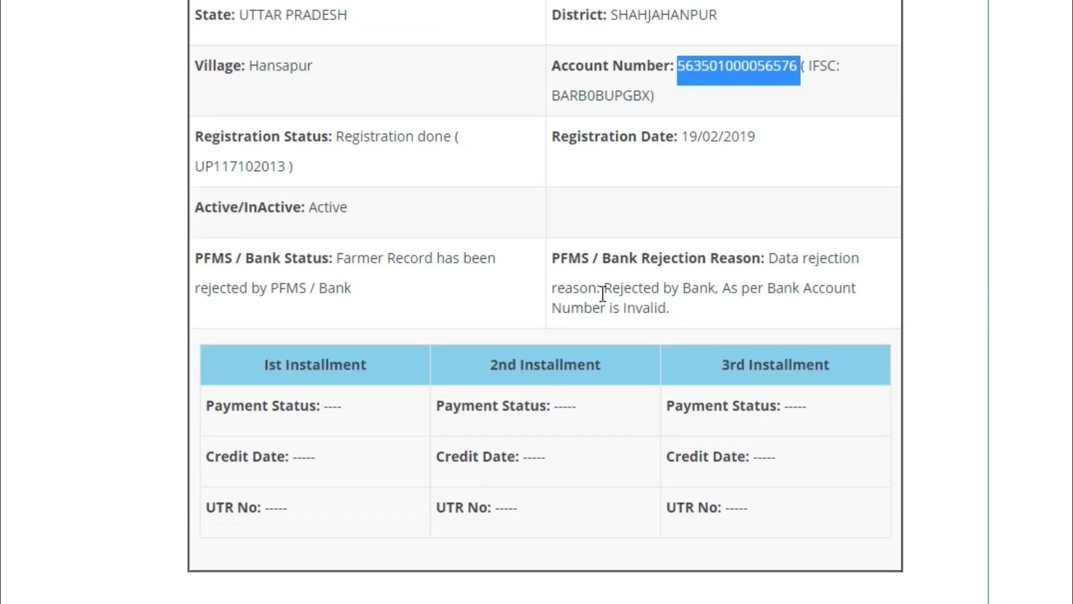
pyautogui.moveTo(602, 289); pyautogui.dragTo(714, 318)
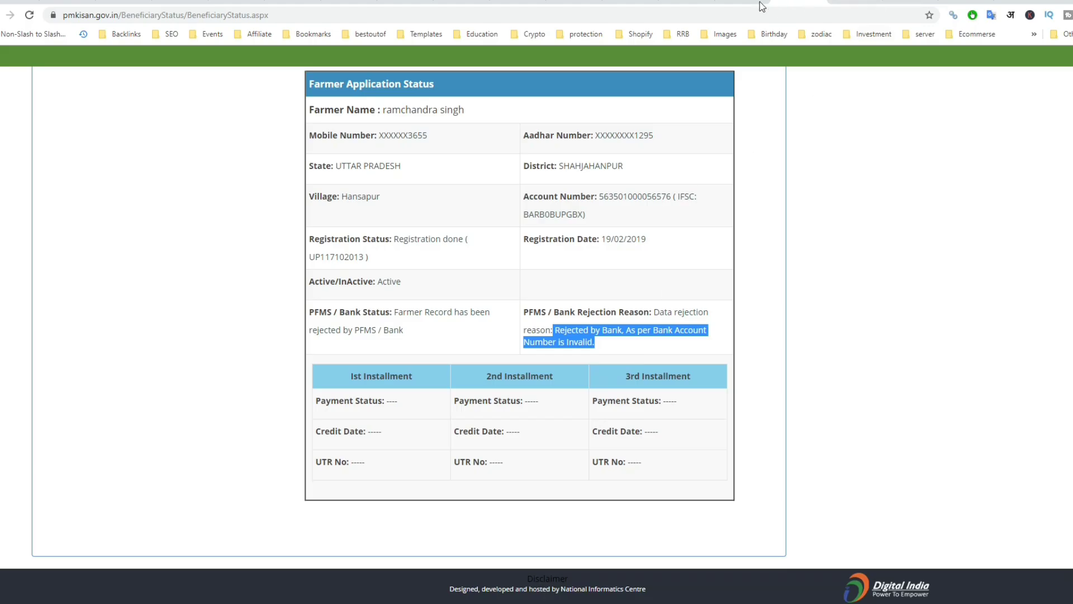
# - Open the Beneficiary List report page and choose UTTAR PRADESH as the state
pyautogui.click(744, 6)
pyautogui.moveTo(509, 144)
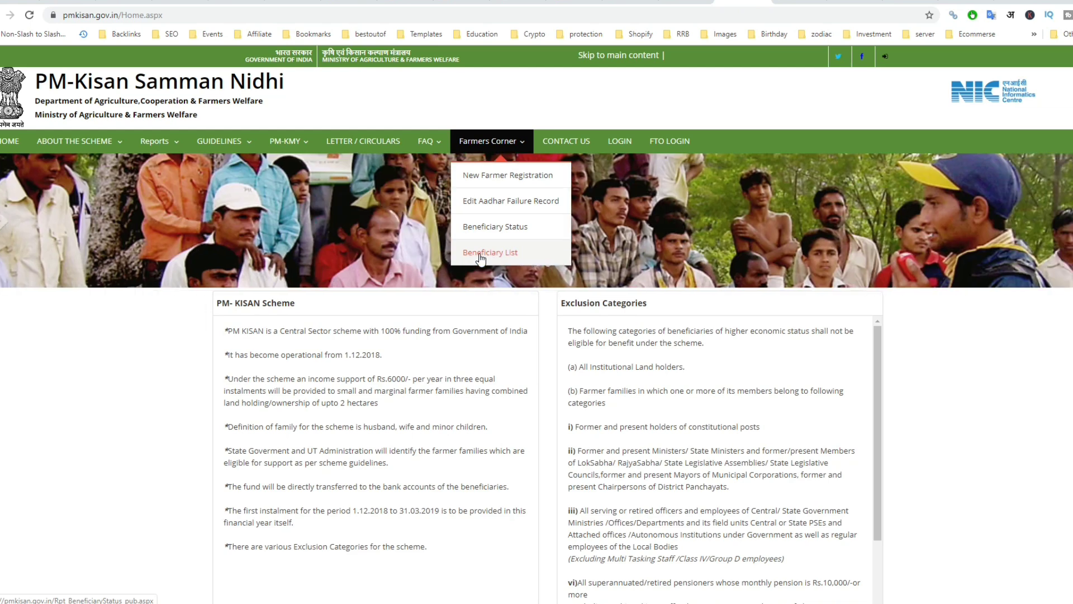
pyautogui.click(479, 254)
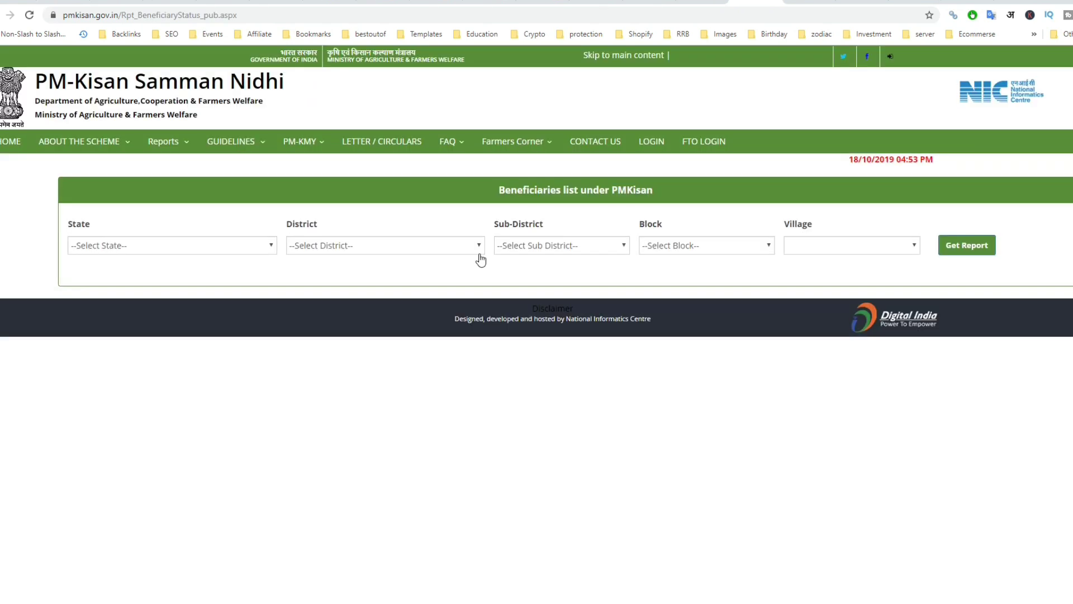
pyautogui.click(224, 252)
pyautogui.scroll(-6, 159, 453)
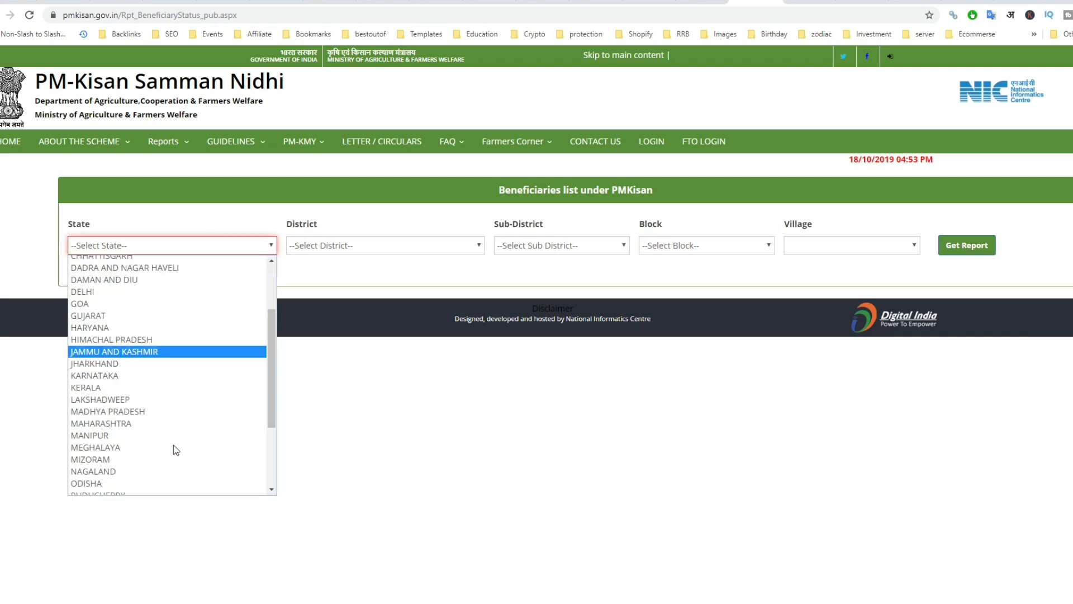
pyautogui.click(156, 465)
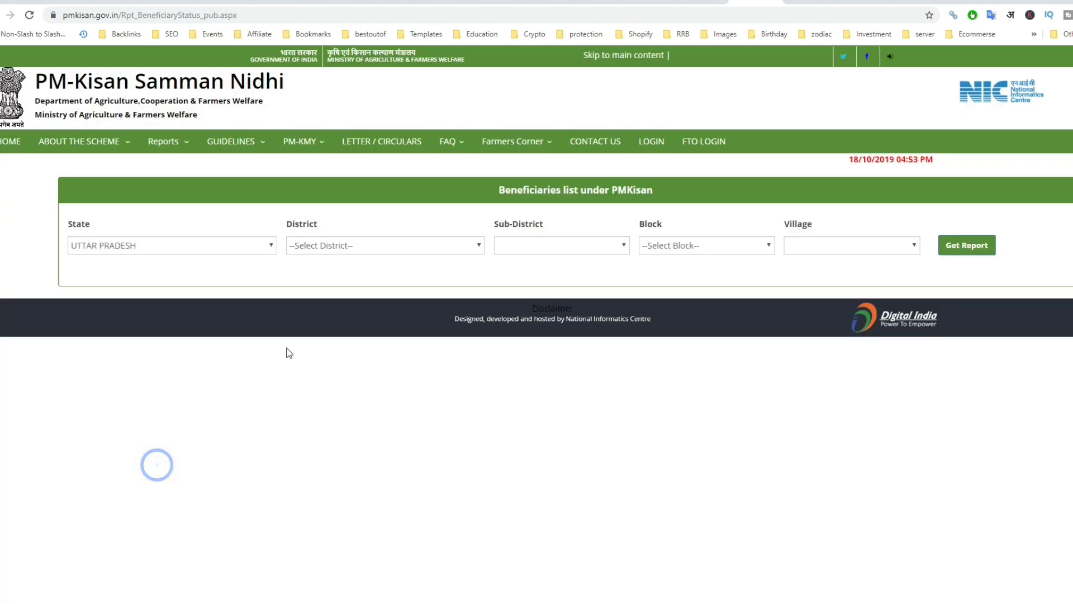
# - Select BARABANKI, Nawabganj, DEWA and village Akbar Pur, then get the report
pyautogui.click(351, 243)
pyautogui.click(333, 428)
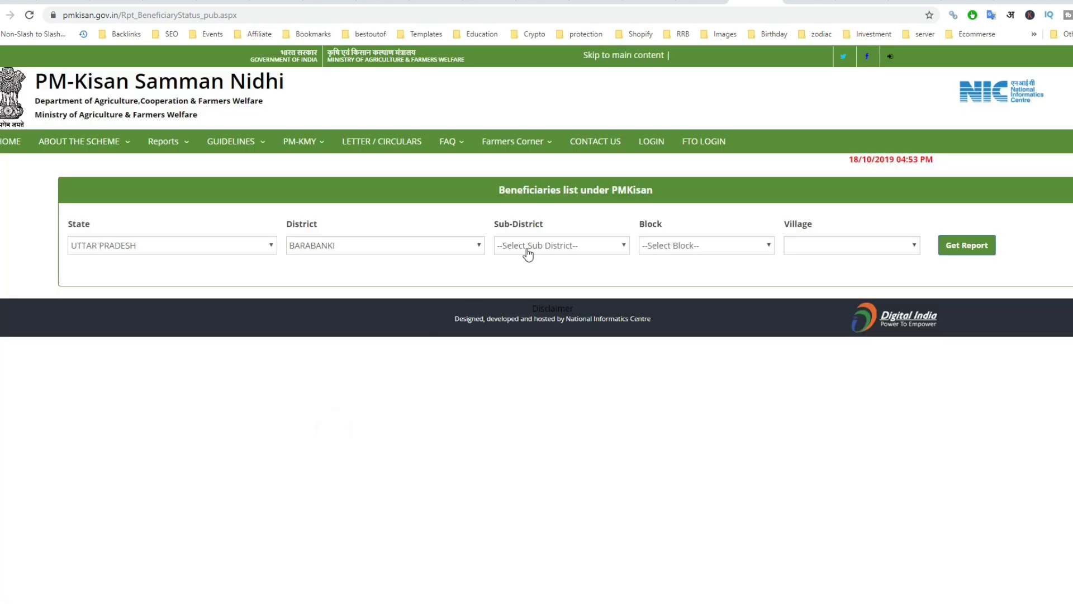
pyautogui.click(527, 248)
pyautogui.click(538, 290)
pyautogui.click(659, 249)
pyautogui.click(666, 310)
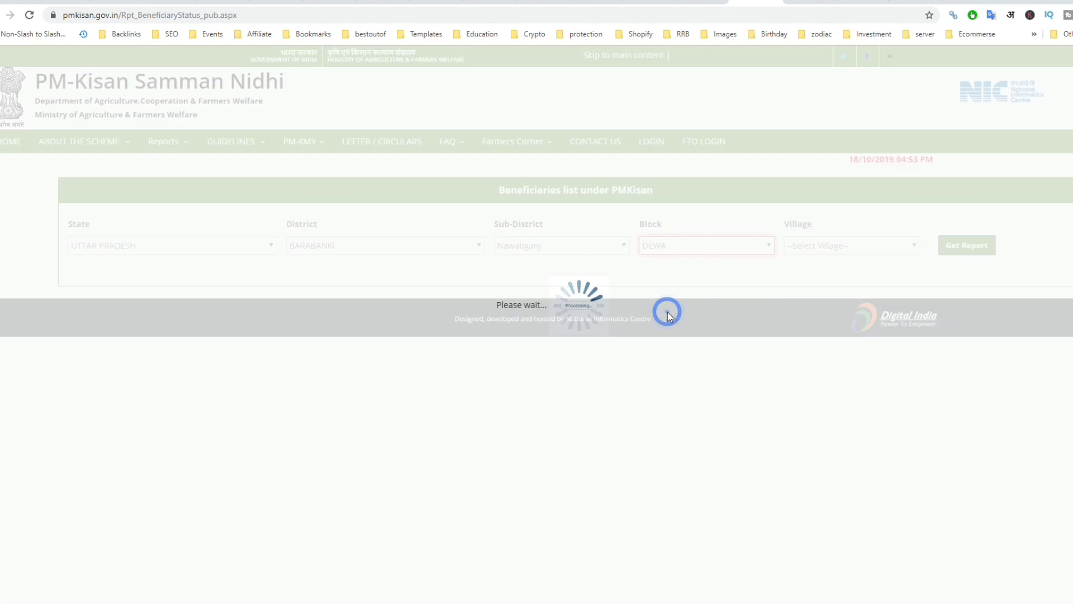
pyautogui.click(808, 249)
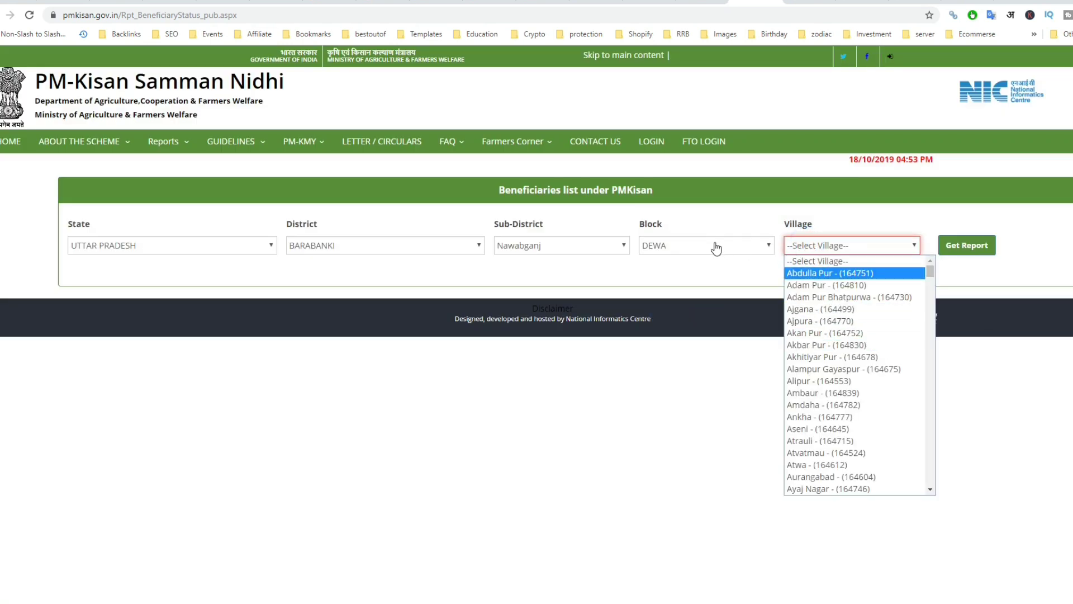
pyautogui.click(826, 345)
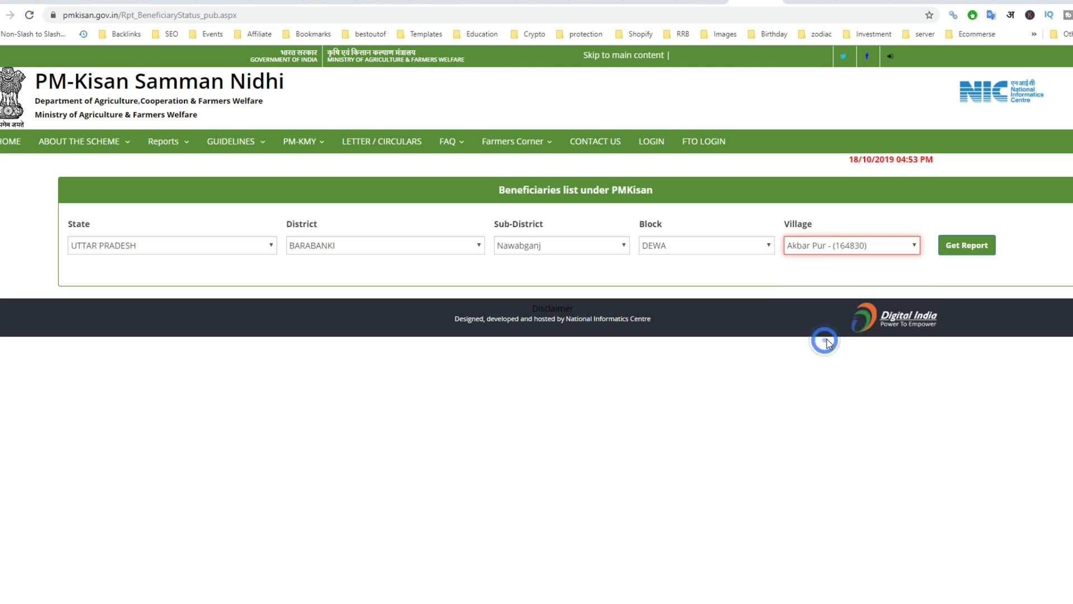
pyautogui.click(966, 252)
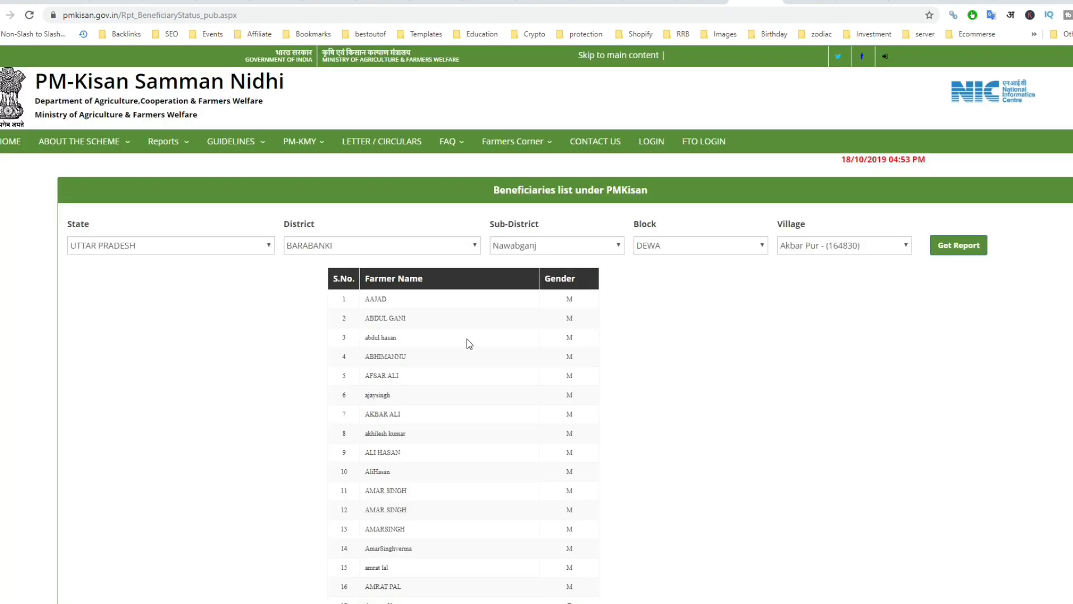
# - Zoom the Akbar Pur report in twice and scroll through the beneficiary table
pyautogui.hotkey('ctrl', '+')
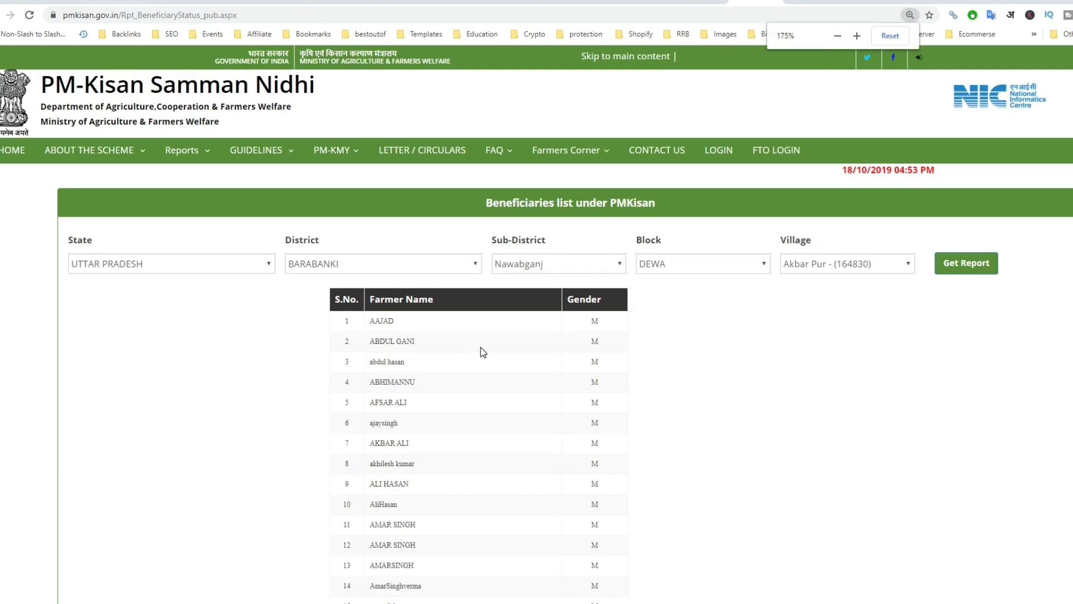
pyautogui.hotkey('ctrl', '+')
pyautogui.hotkey('ctrl', '+')
pyautogui.scroll(-3, 477, 352)
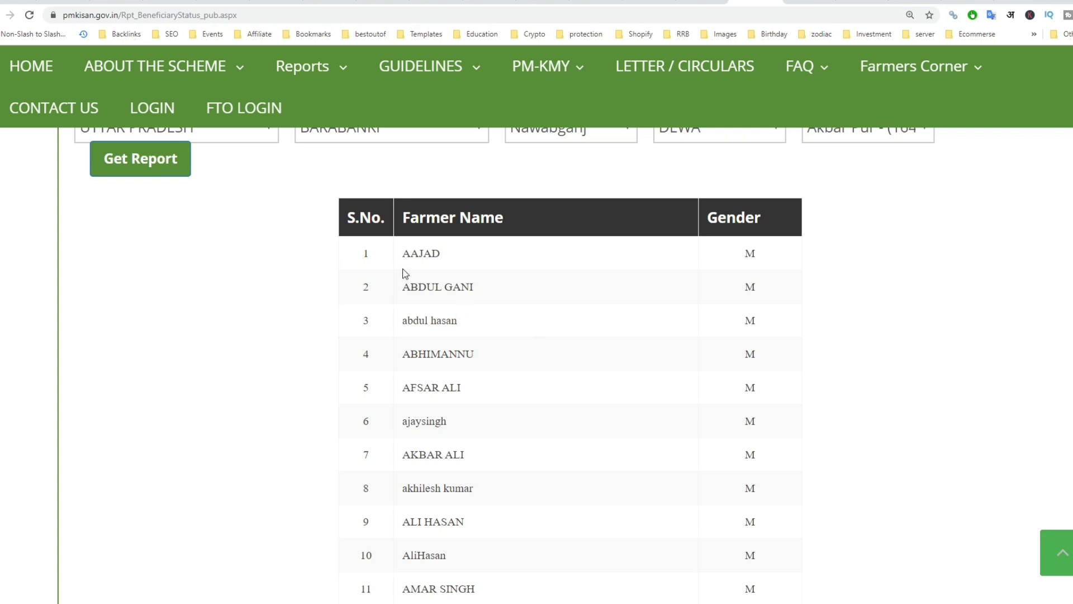
pyautogui.scroll(3, 706, 299)
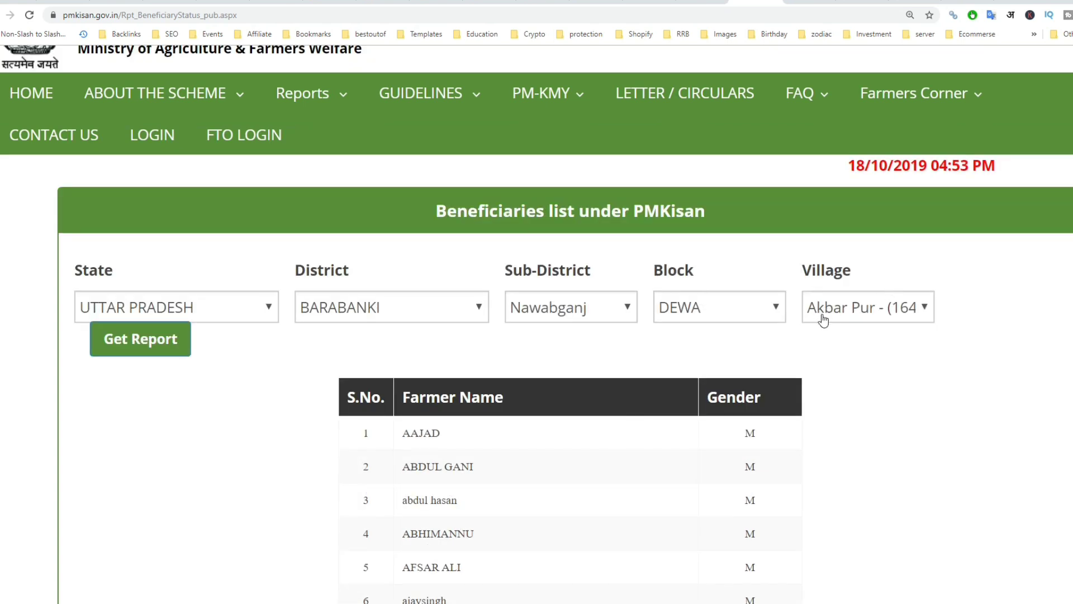
pyautogui.scroll(-2, 320, 326)
pyautogui.scroll(2, 236, 273)
pyautogui.scroll(-2, 822, 333)
pyautogui.scroll(-4, 626, 342)
pyautogui.scroll(3, 615, 339)
pyautogui.scroll(-12, 593, 340)
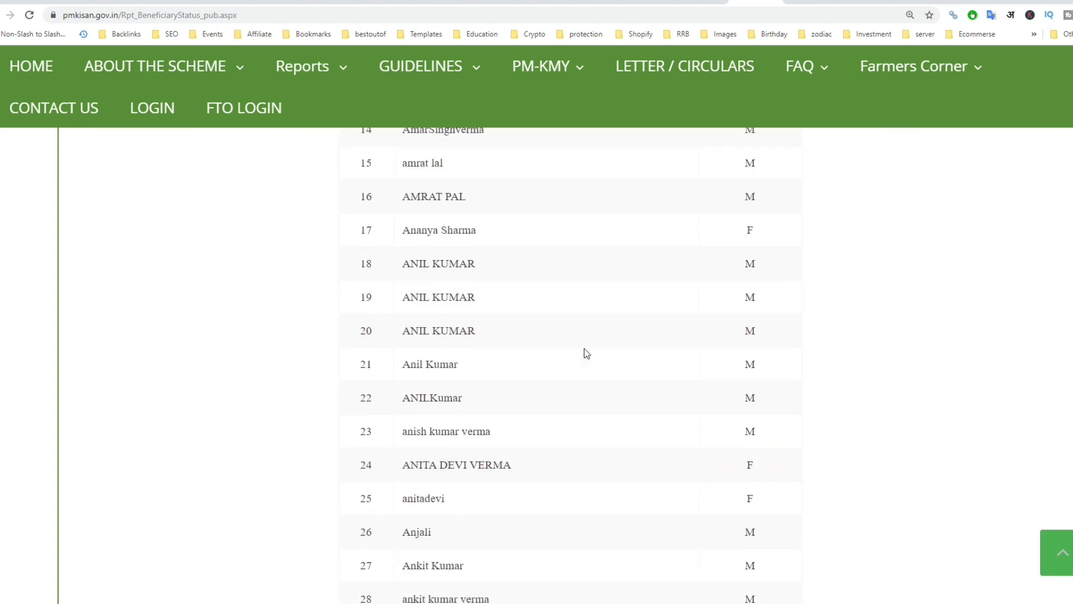
pyautogui.scroll(-12, 582, 351)
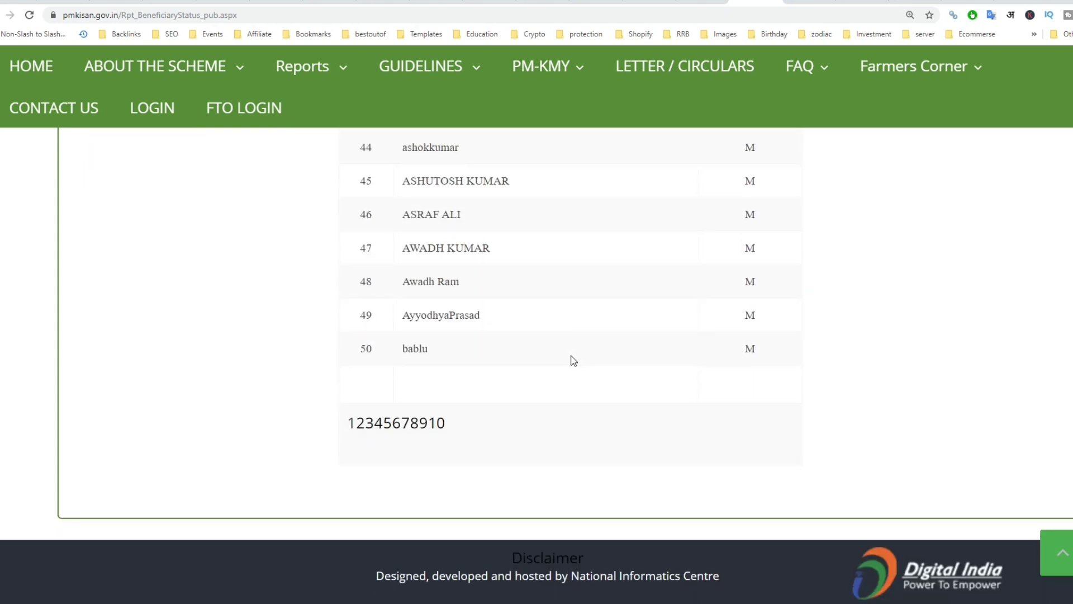
pyautogui.scroll(20, 569, 357)
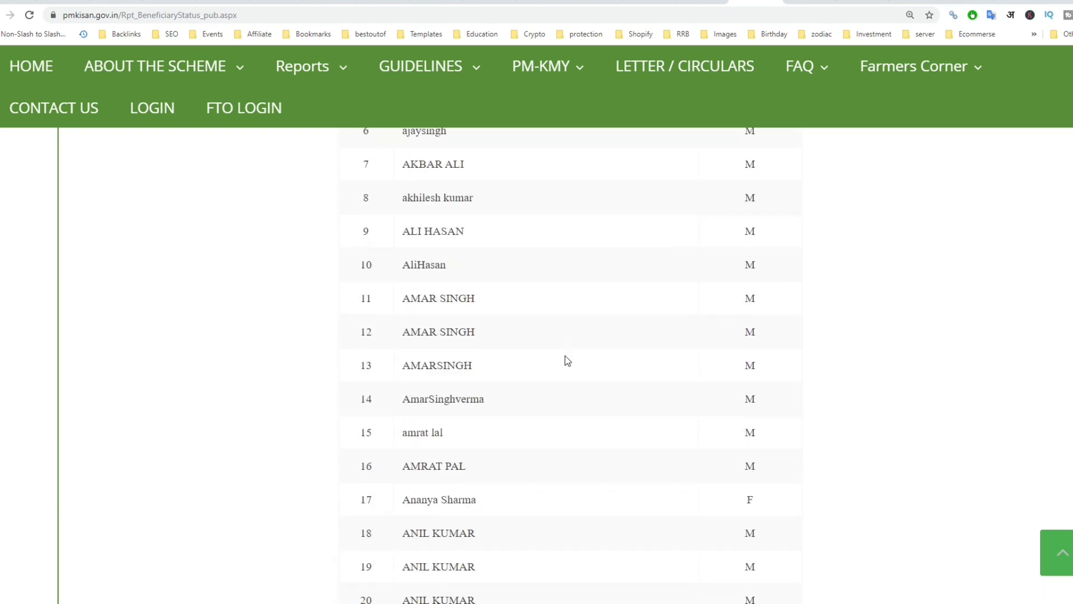
pyautogui.scroll(3, 527, 363)
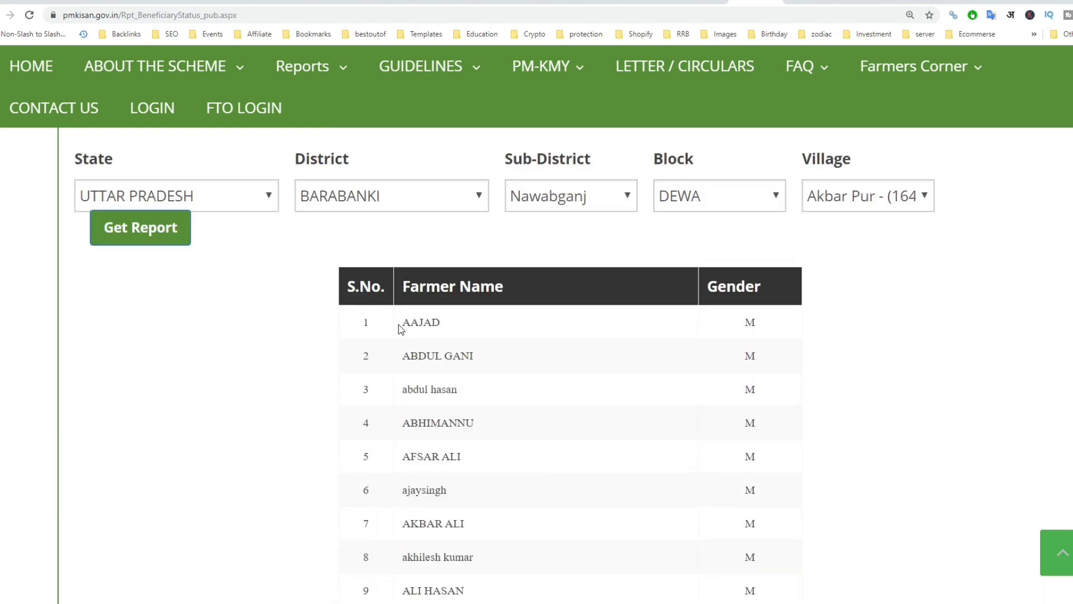
pyautogui.moveTo(401, 329); pyautogui.dragTo(467, 330)
pyautogui.scroll(-15, 508, 353)
pyautogui.scroll(-15, 464, 357)
# - Go to page 10 of the list, showing the final entries 451 to 454
pyautogui.click(439, 425)
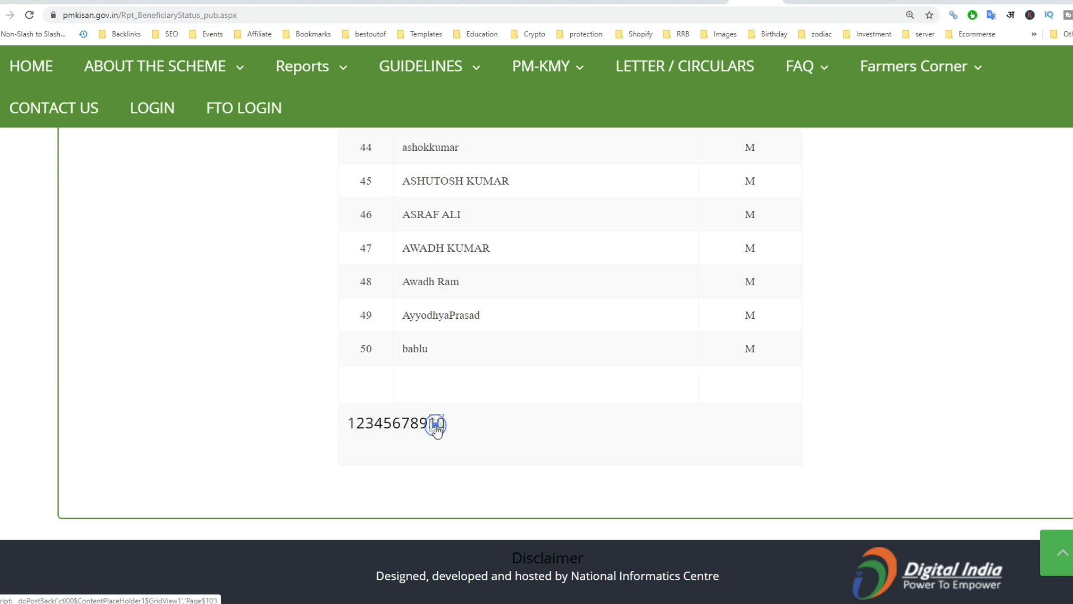
pyautogui.click(436, 424)
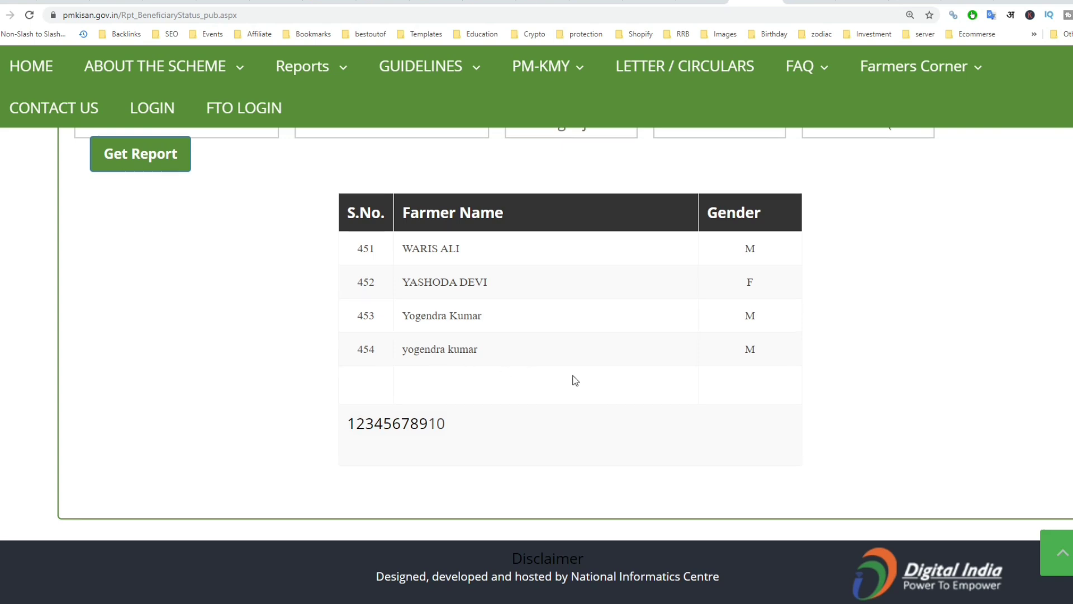
pyautogui.scroll(3, 572, 379)
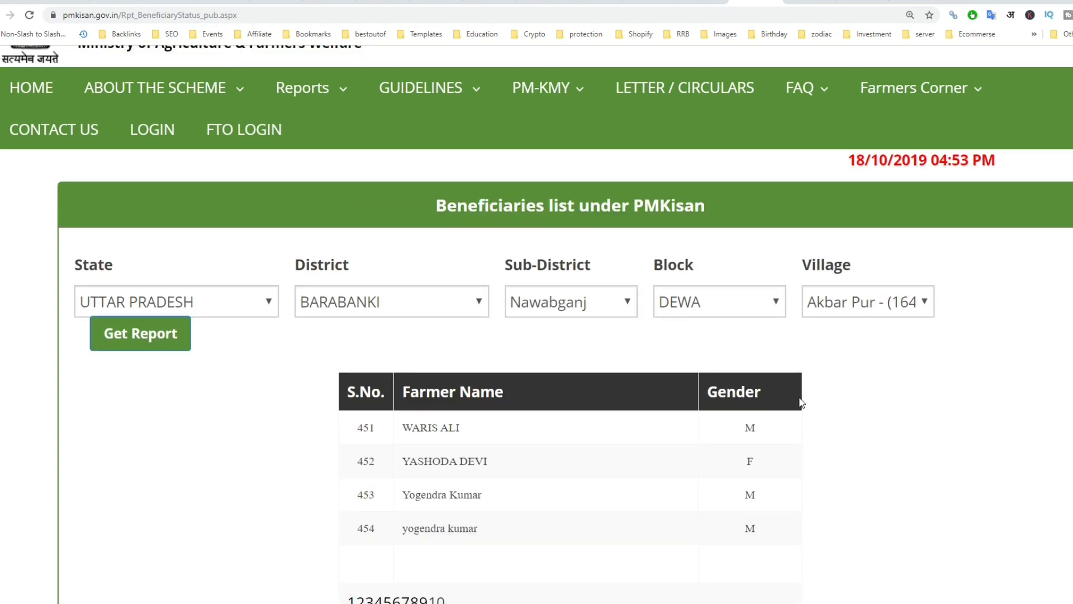
pyautogui.scroll(-2, 830, 413)
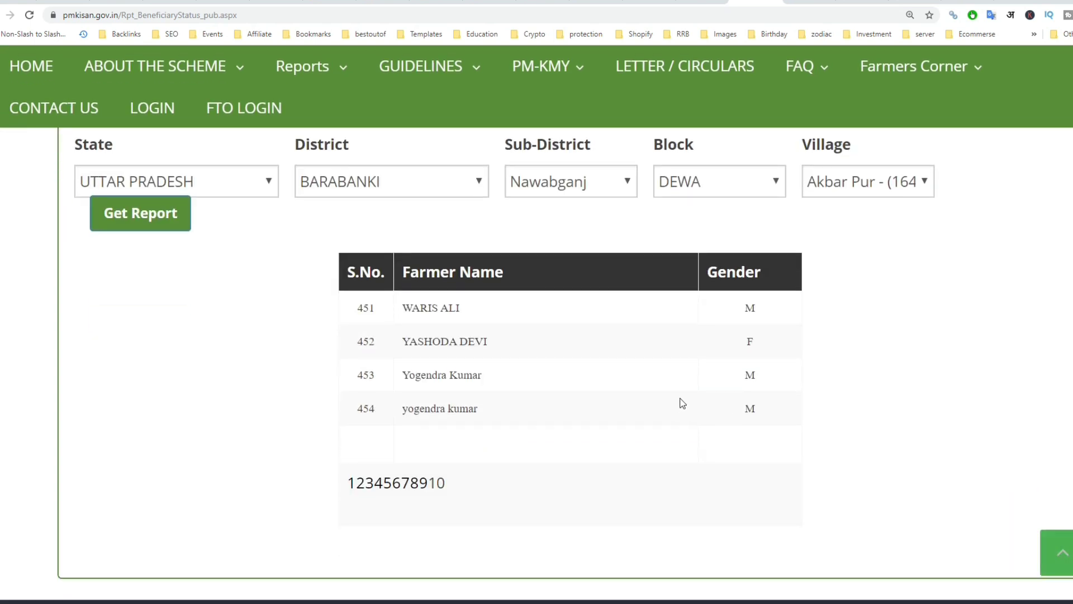